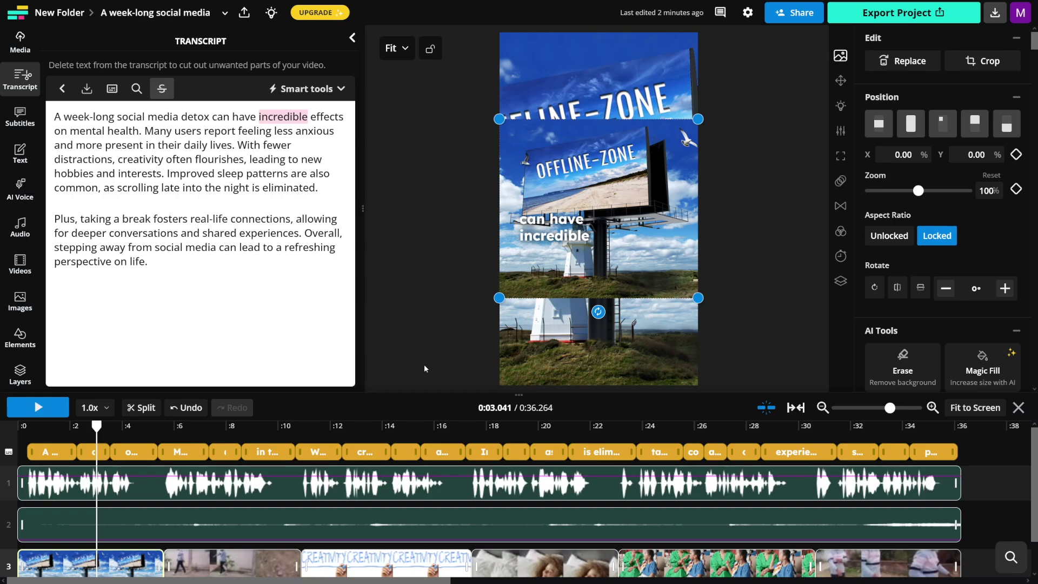
Play back the social media detox video in the editor
key("space")
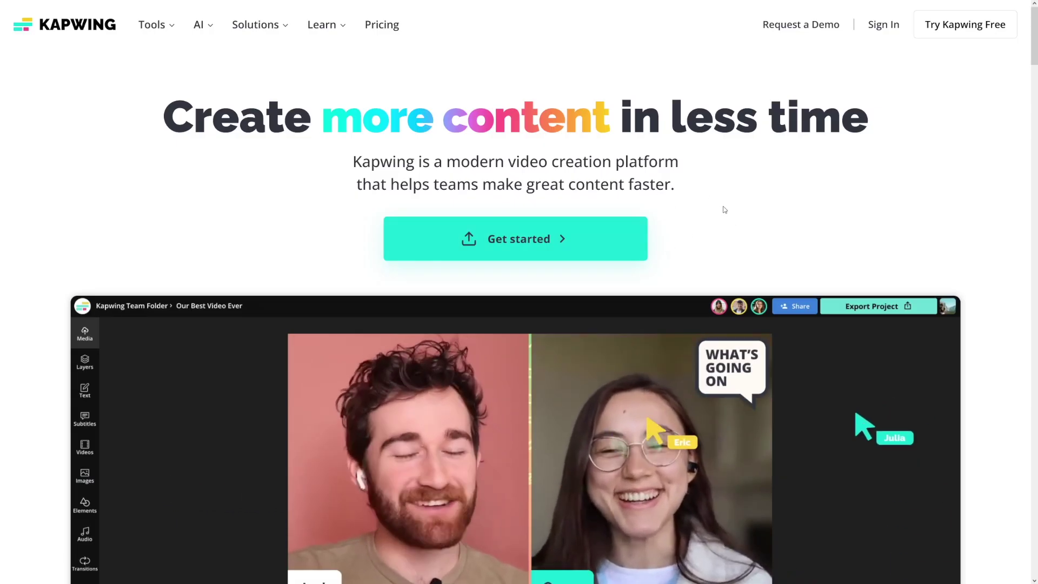
scroll(726, 206, "down", 10)
scroll(725, 210, "down", 13)
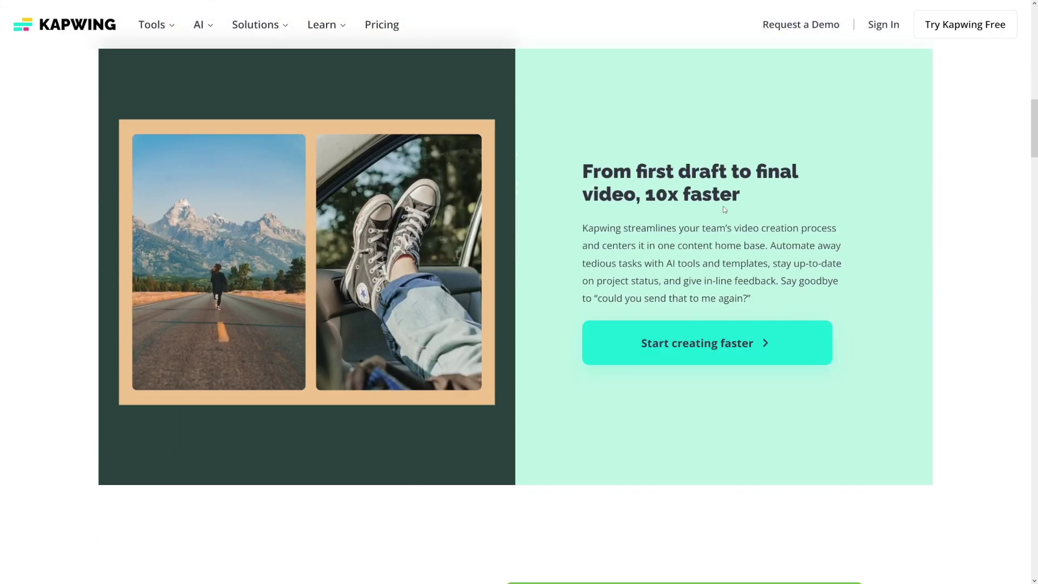
scroll(725, 210, "down", 13)
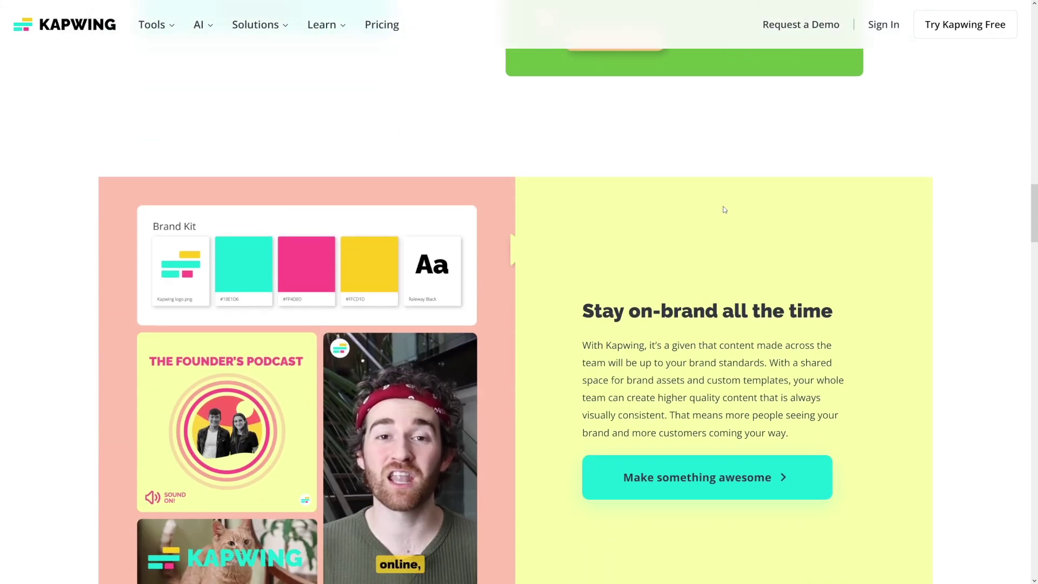
scroll(725, 210, "down", 3)
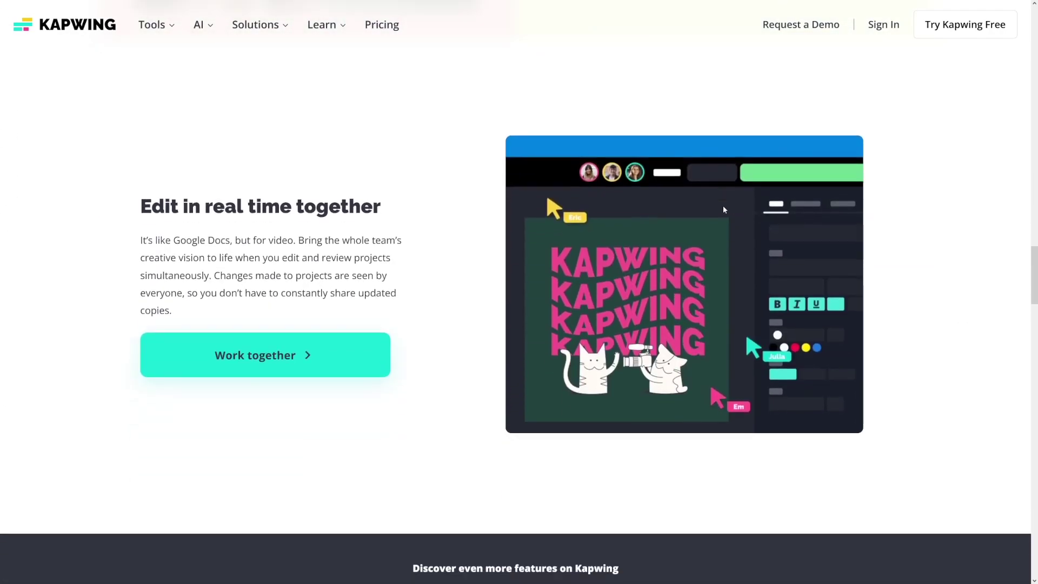
scroll(497, 237, "down", 8)
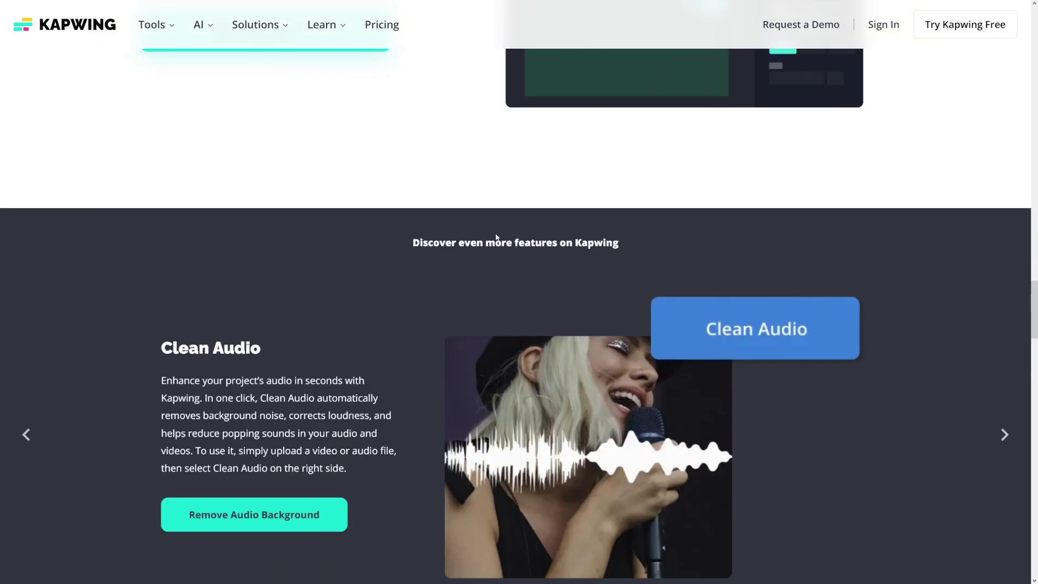
scroll(496, 237, "down", 8)
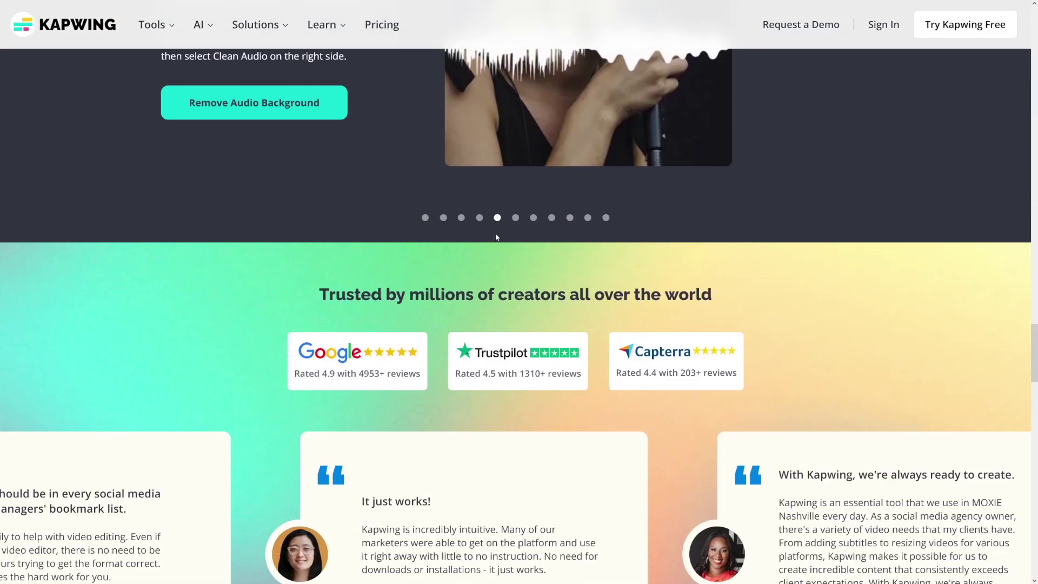
scroll(497, 237, "down", 10)
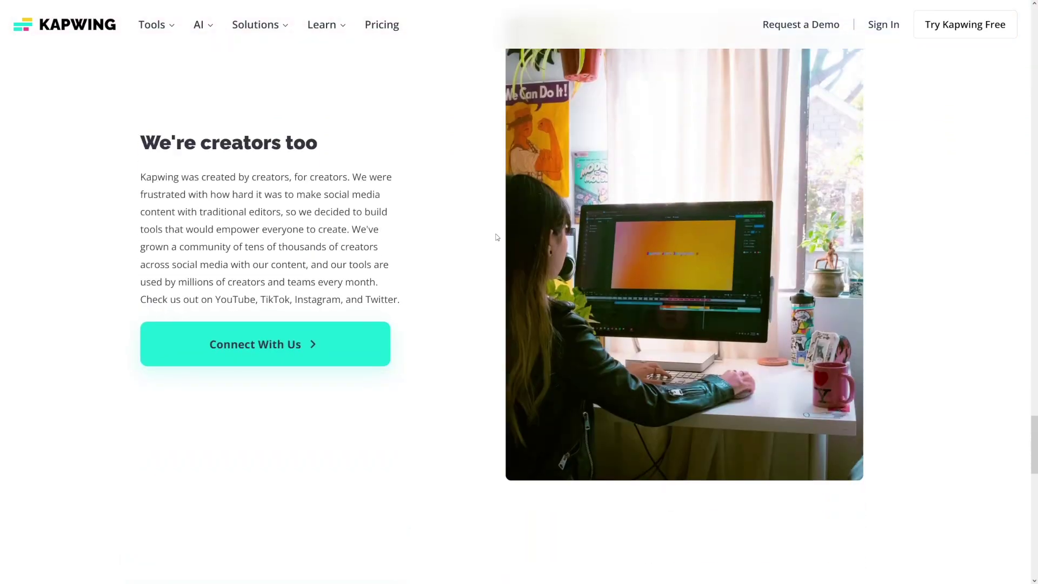
scroll(497, 237, "down", 8)
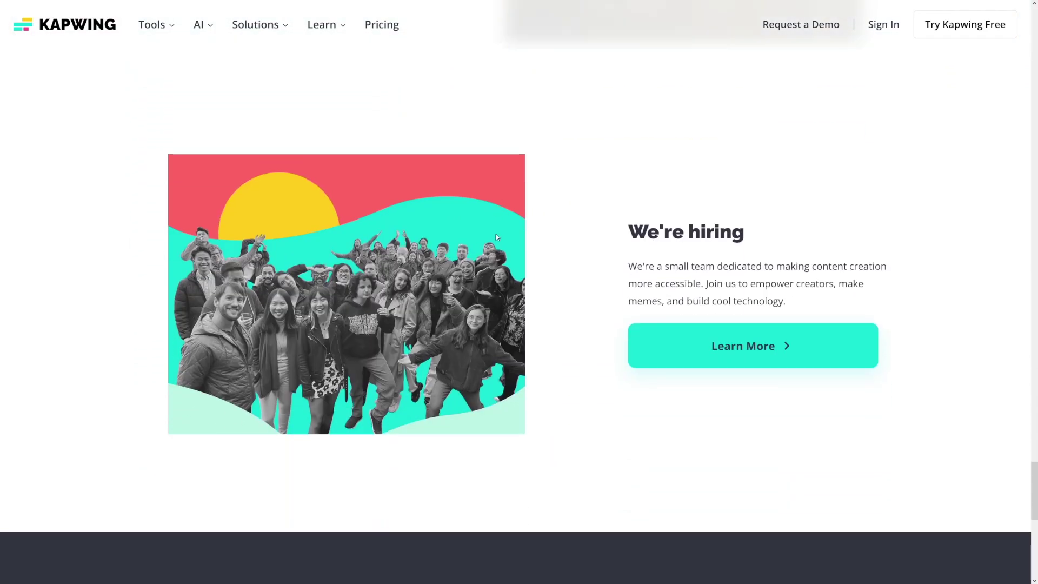
scroll(497, 238, "down", 3)
scroll(497, 237, "down", 2)
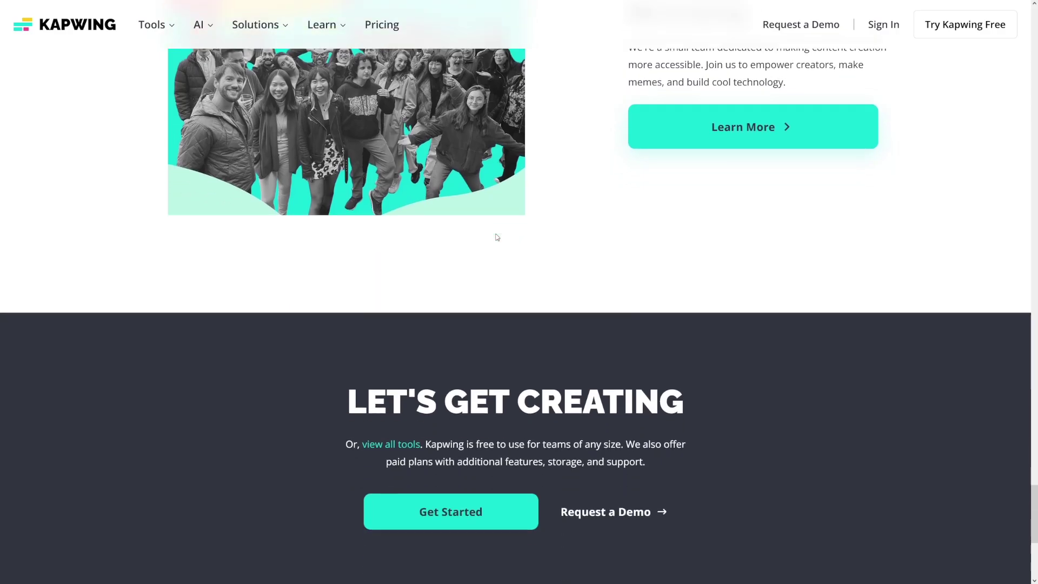
scroll(497, 237, "up", 20)
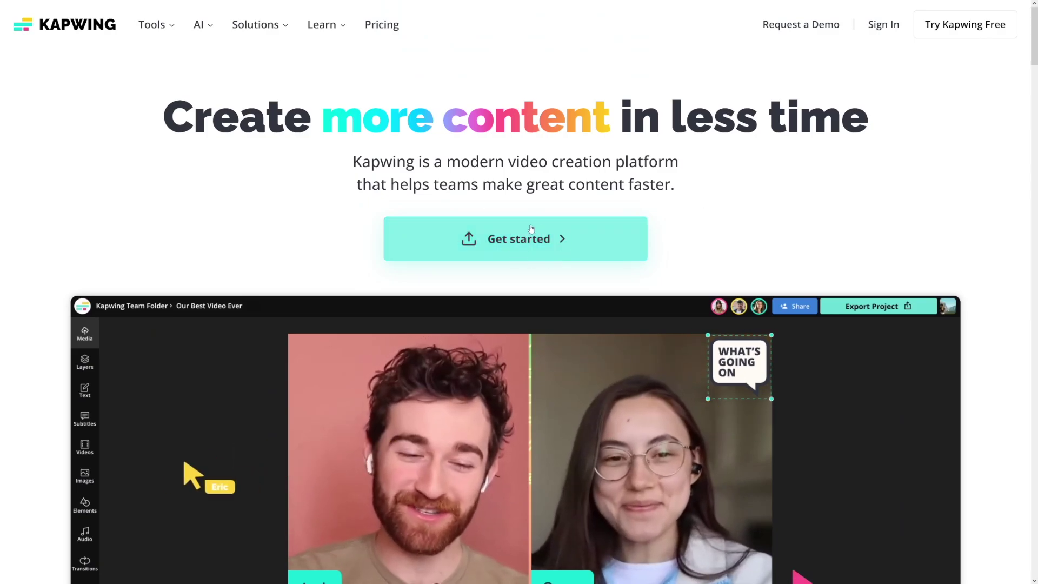
Start a new project from the Create new options as a blank vertical 9:16 canvas
left_click(551, 243)
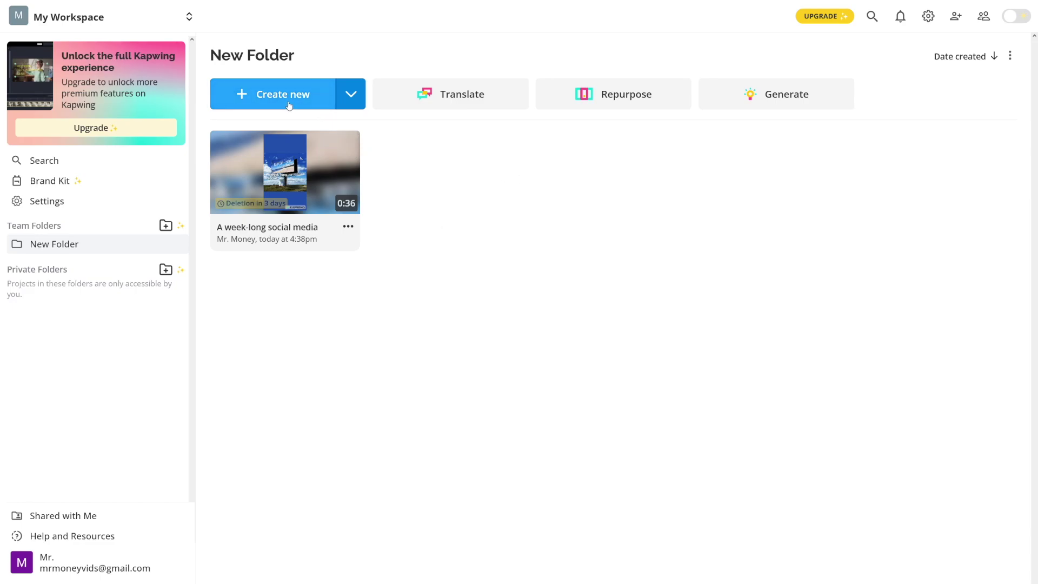
left_click(351, 101)
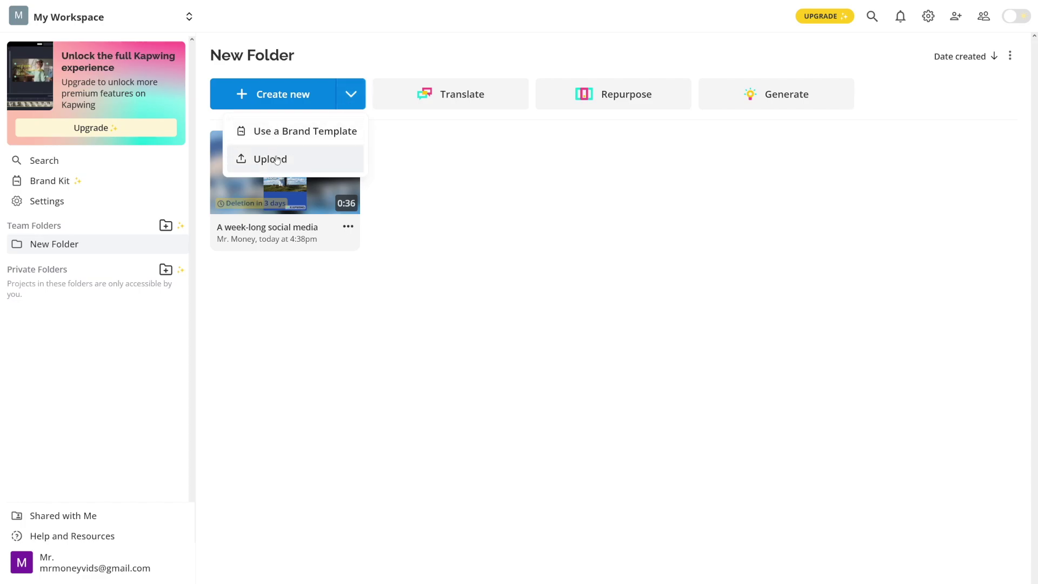
left_click(297, 159)
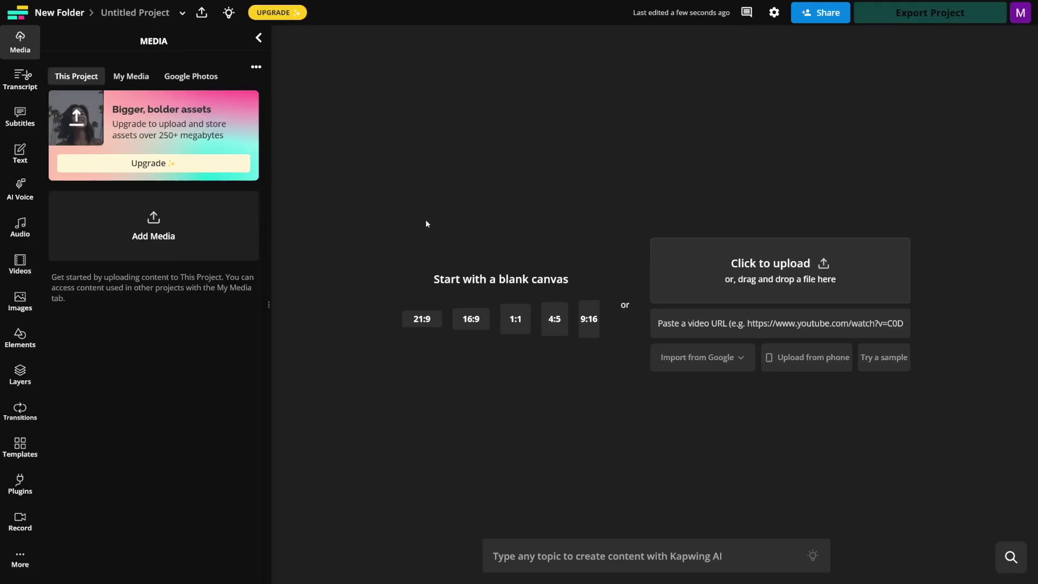
left_click(473, 320)
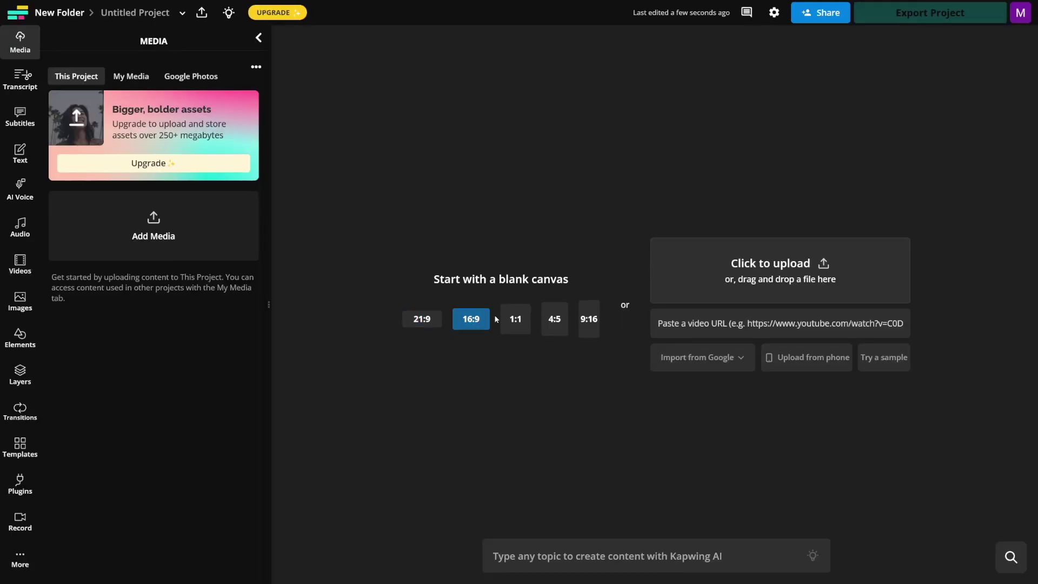
left_click(593, 328)
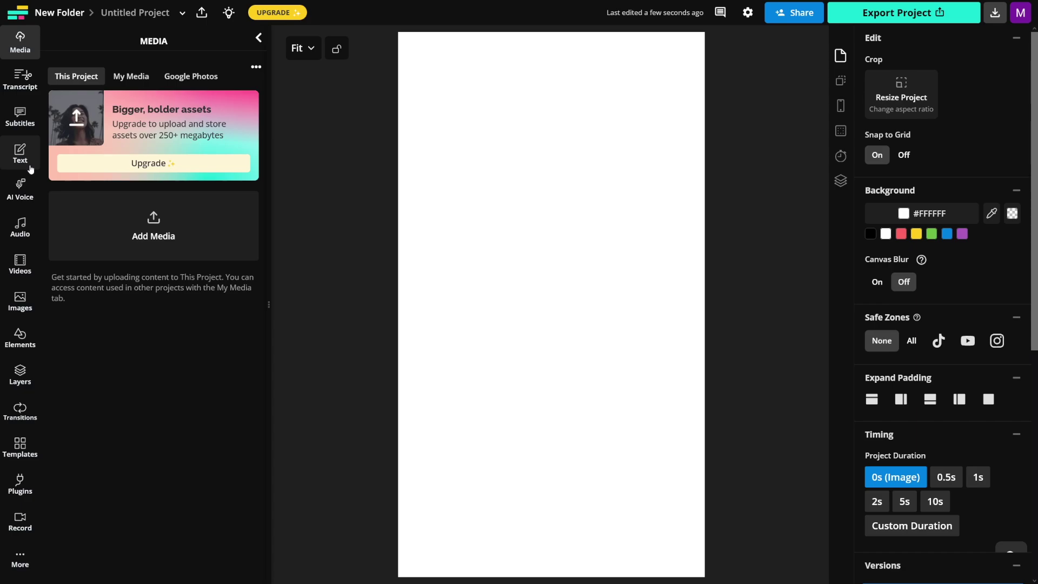
Browse the stock libraries and add the red squirrel photo from the animal images
left_click(24, 263)
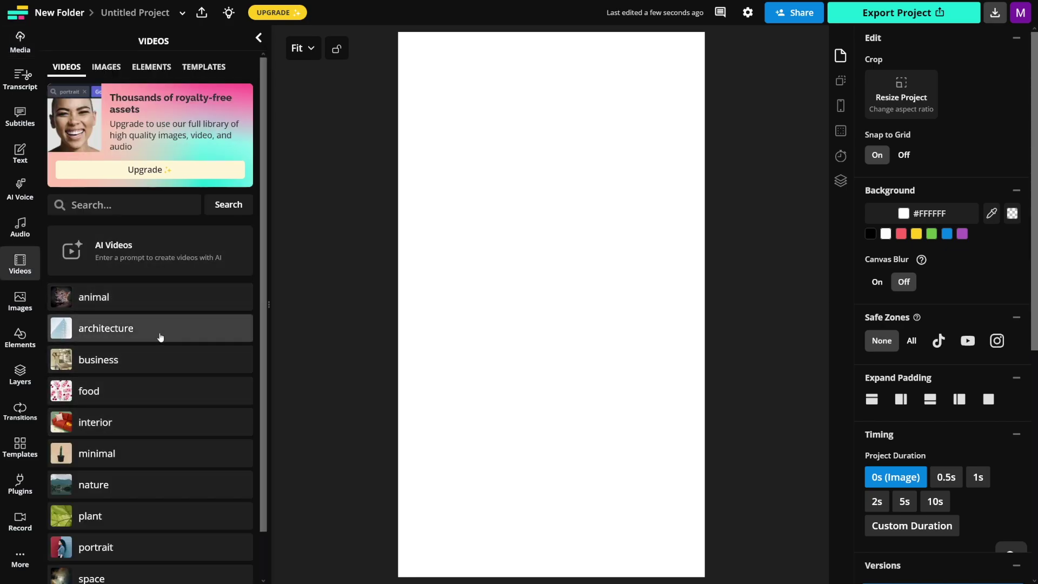
left_click(20, 227)
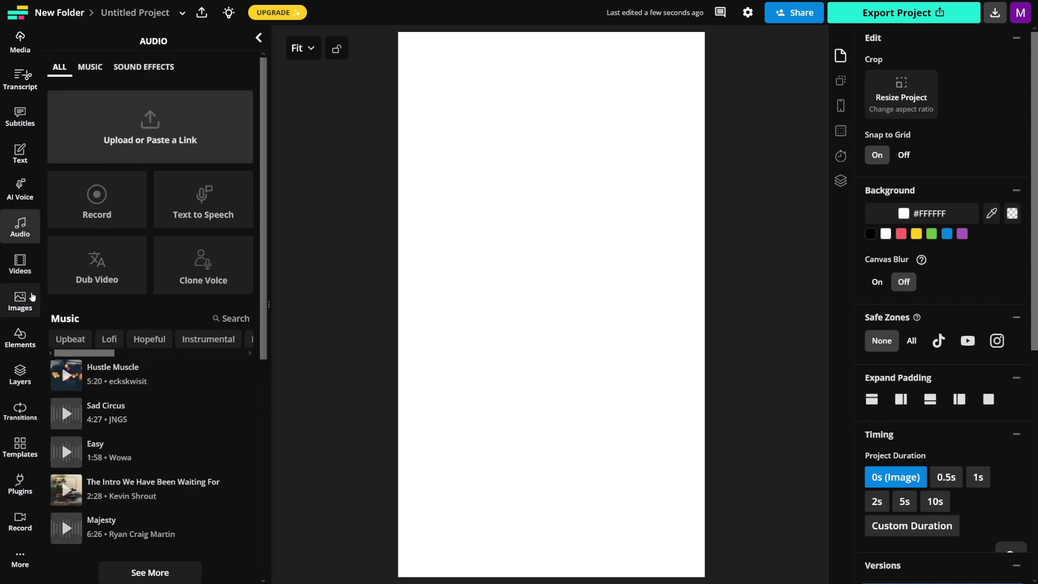
left_click(26, 301)
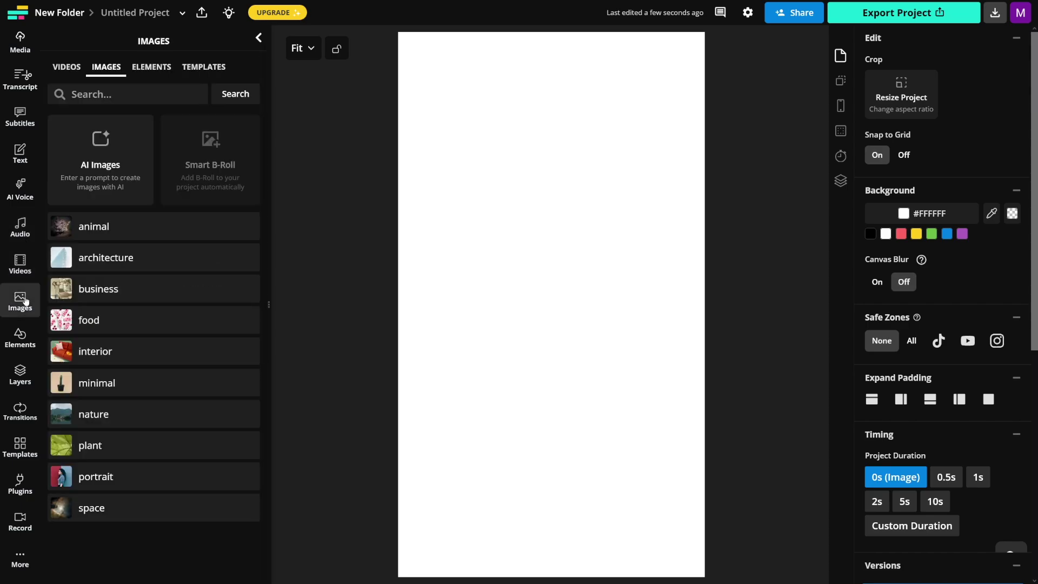
left_click(124, 232)
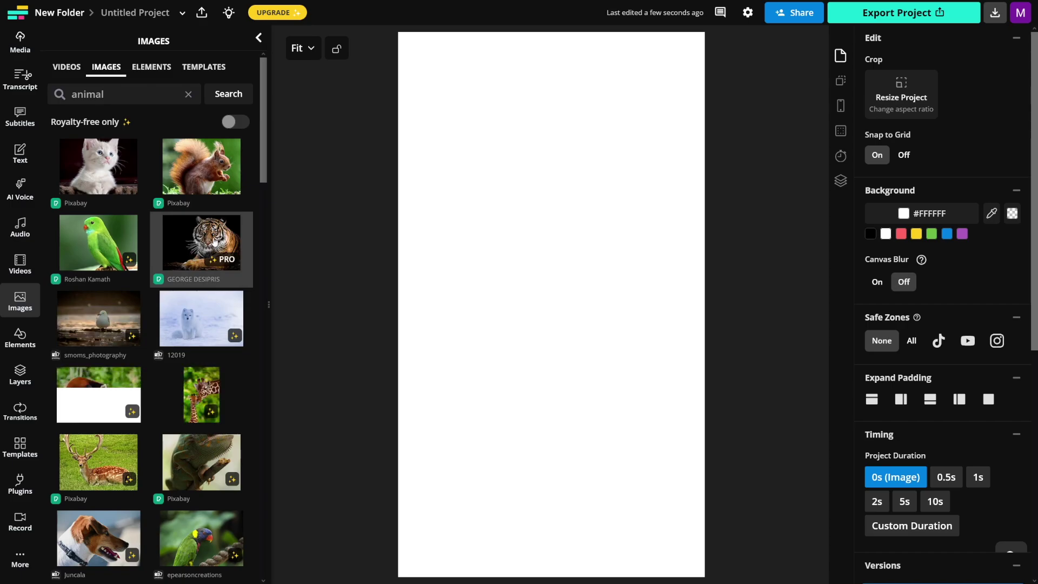
left_click_drag(201, 173, 360, 162)
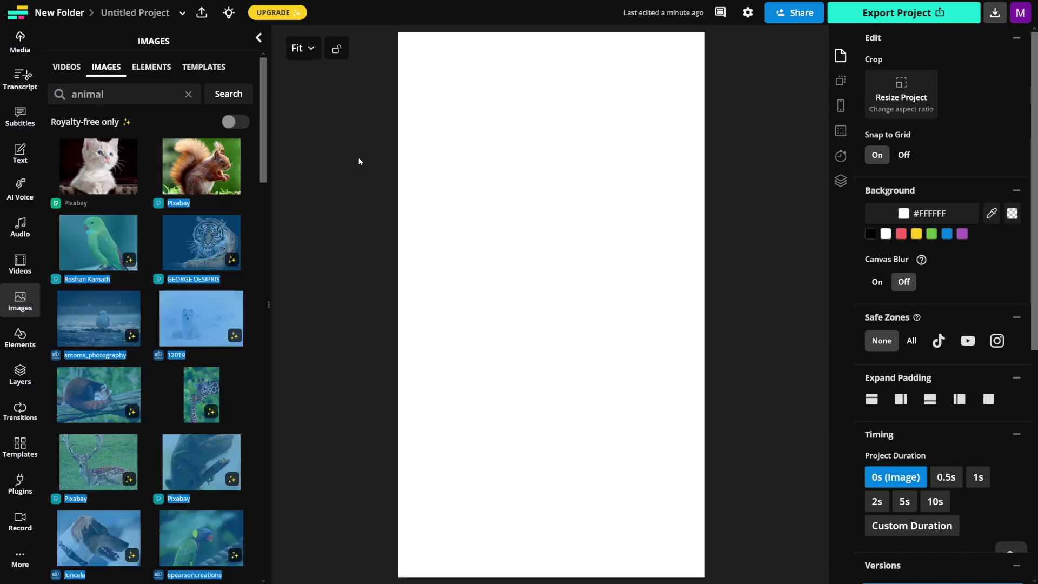
left_click(227, 173)
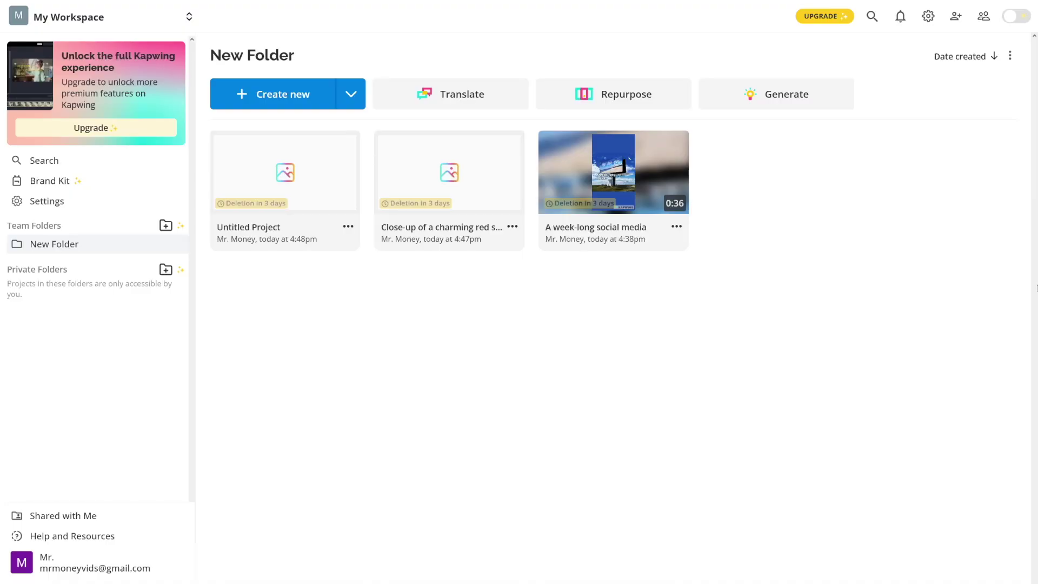
Compare the AI Scene, Image and article-URL options, settling on a prompt-based Video Project
left_click(785, 98)
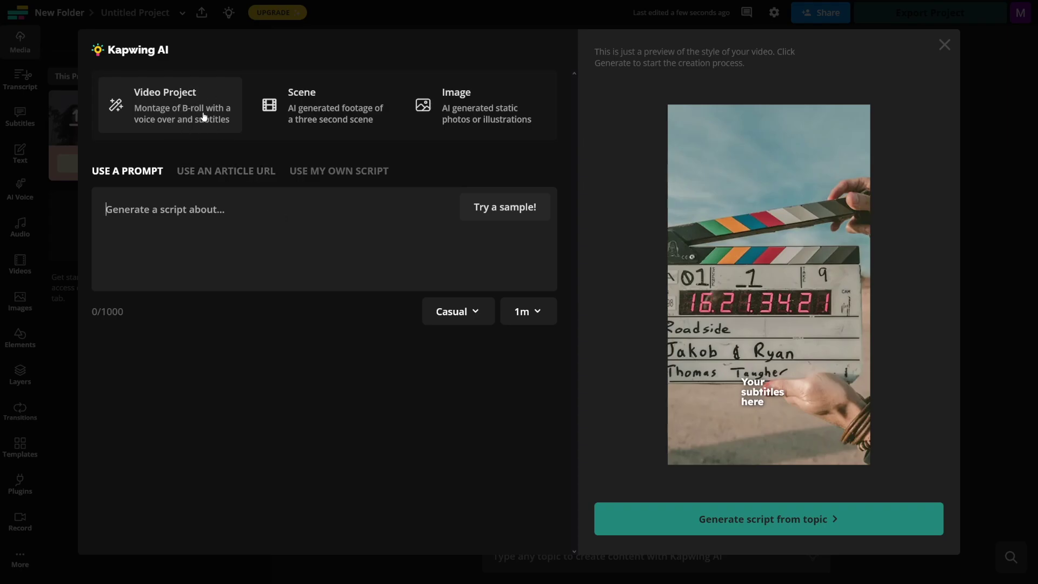
left_click(337, 109)
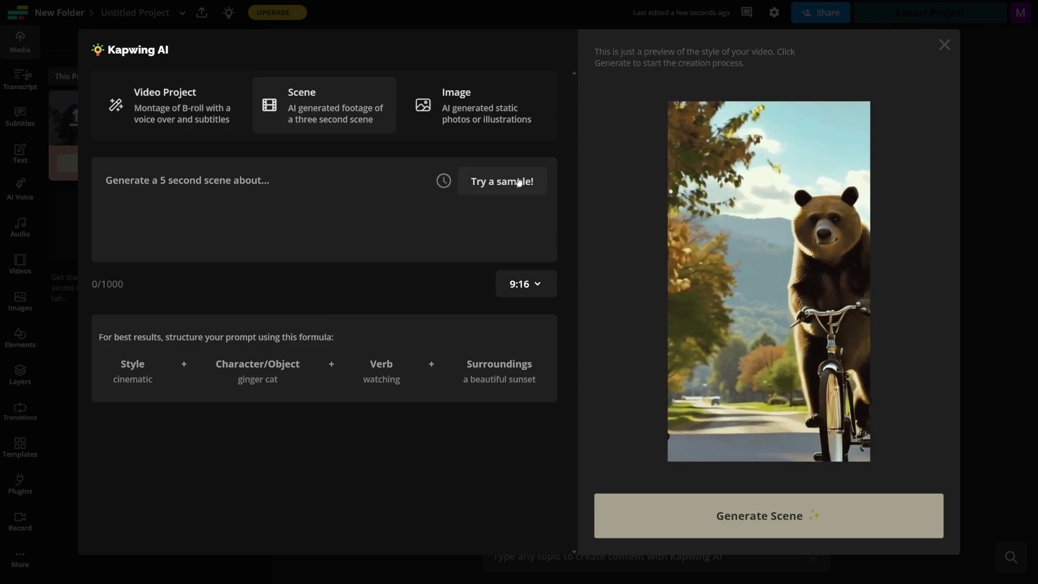
left_click(481, 118)
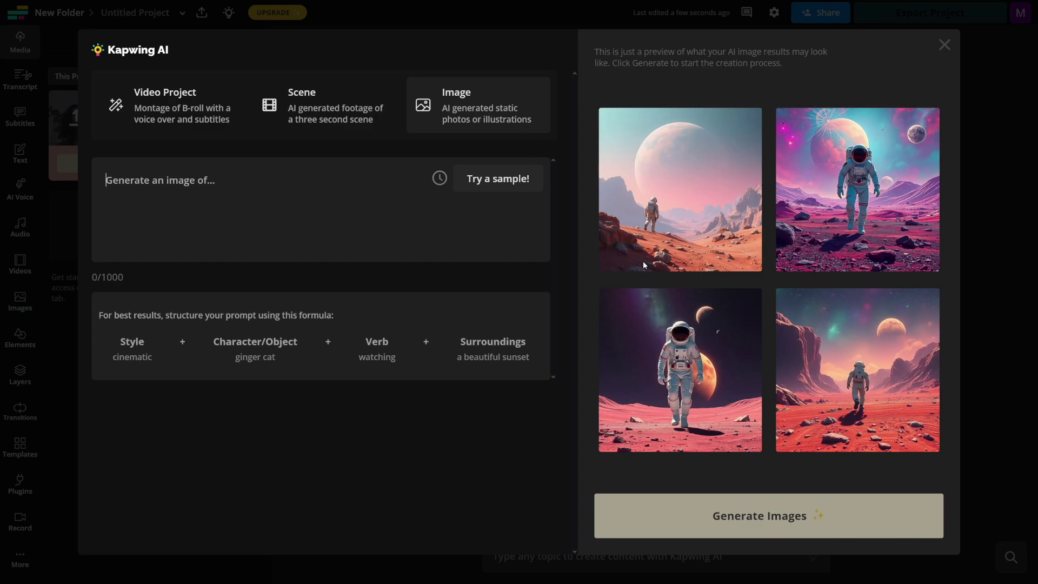
left_click(187, 112)
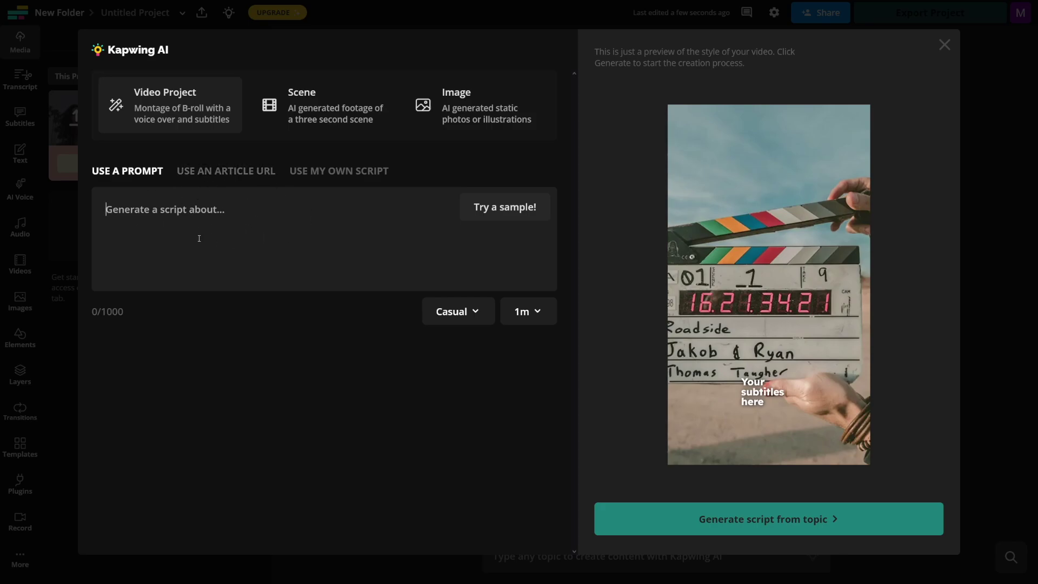
left_click(234, 179)
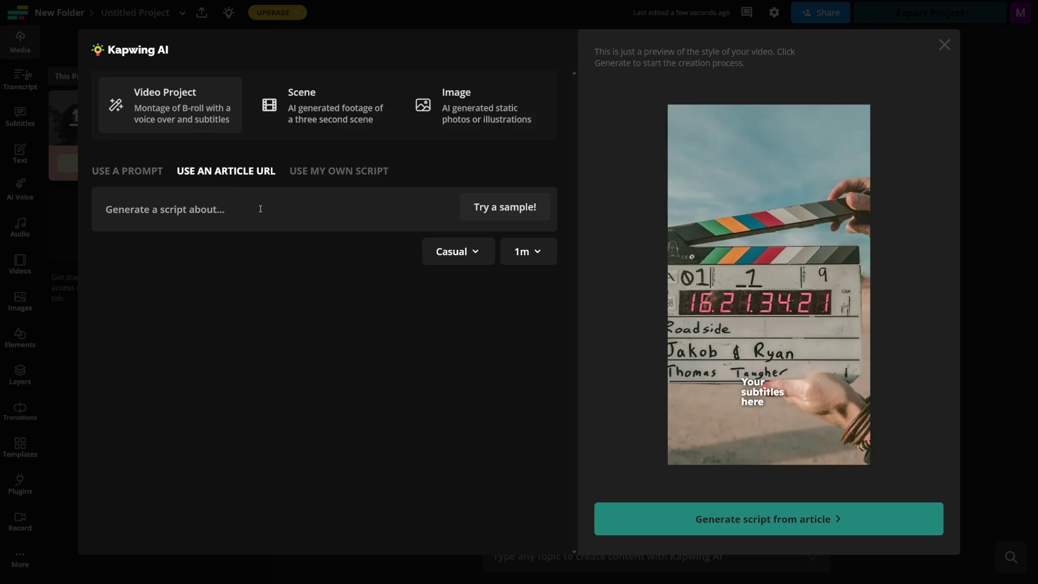
left_click(494, 209)
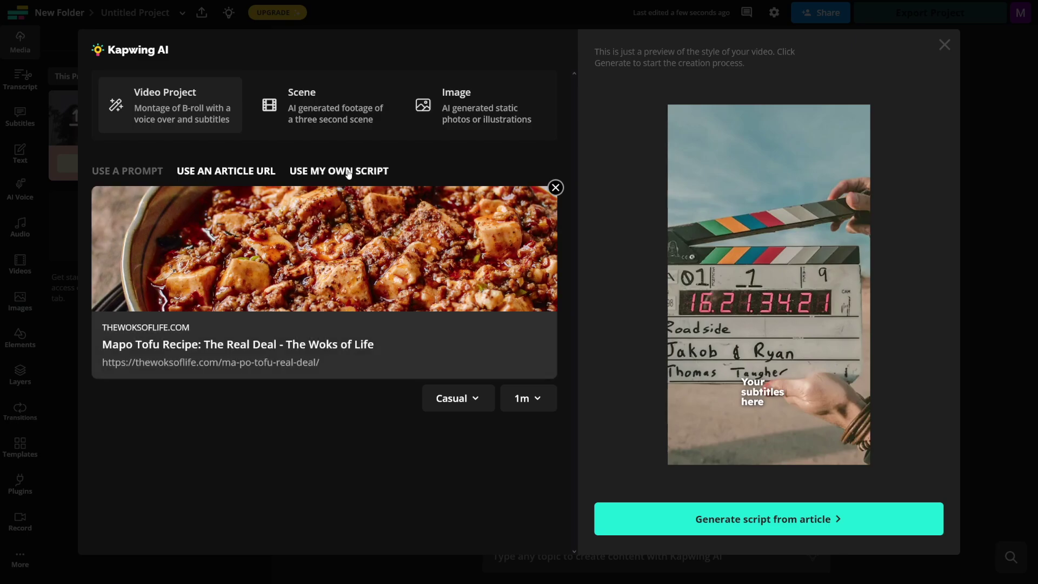
left_click(136, 173)
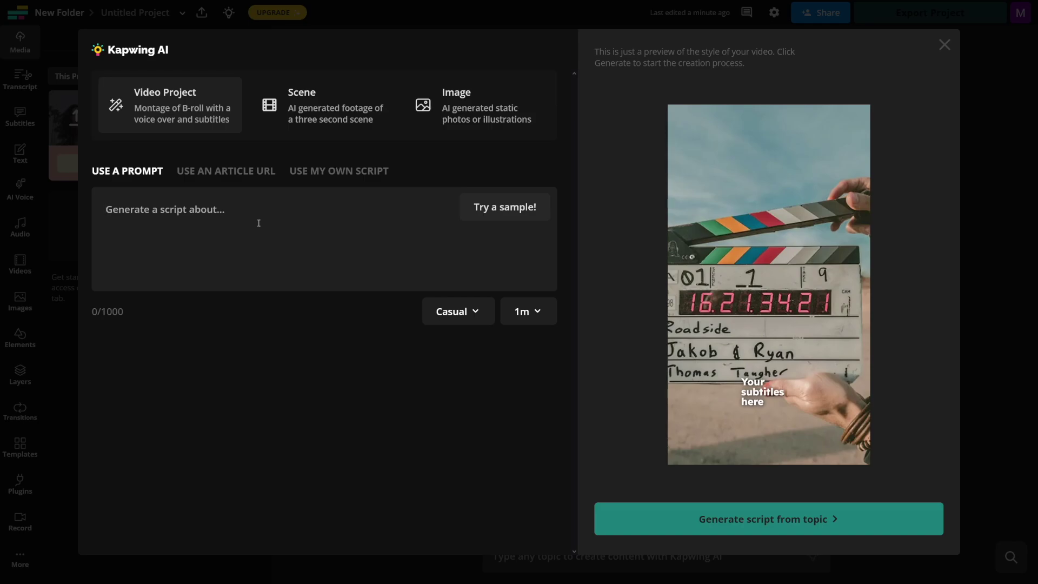
Generate a 30-second Casual script on 'fat loss' and accept it
type("fa")
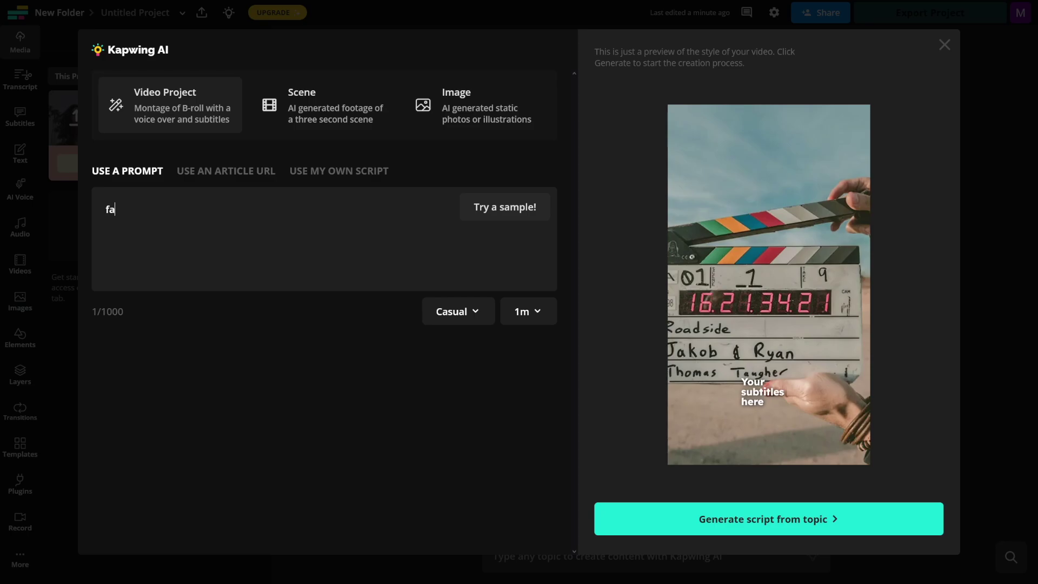
type("t loss")
left_click(538, 315)
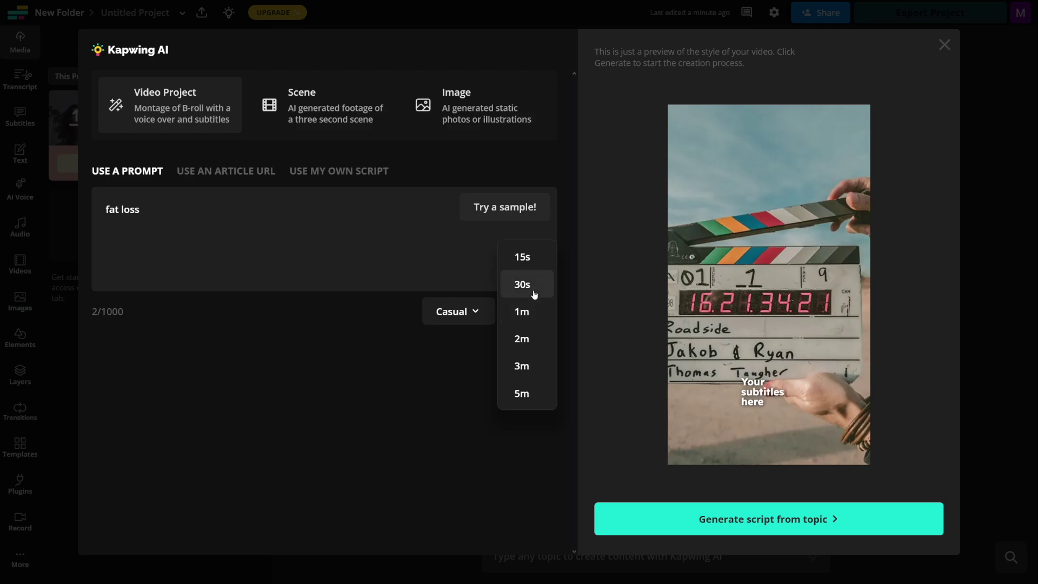
left_click(534, 291)
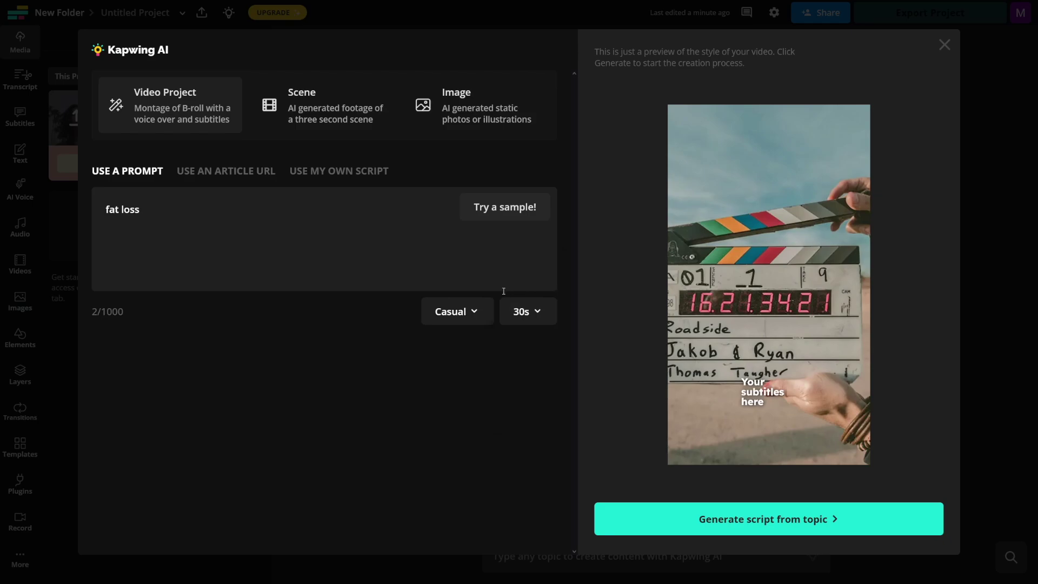
left_click(480, 311)
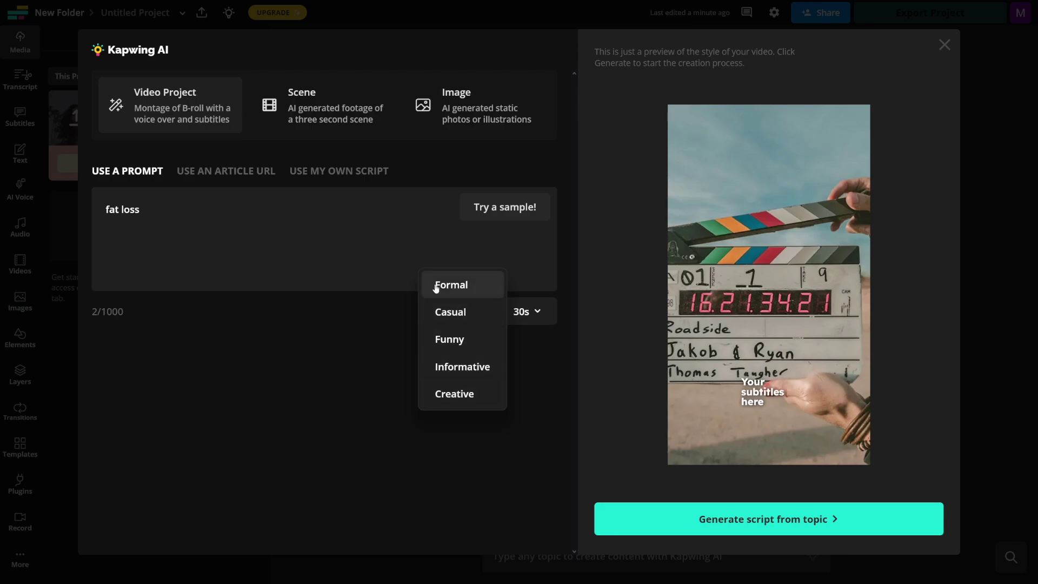
left_click(450, 312)
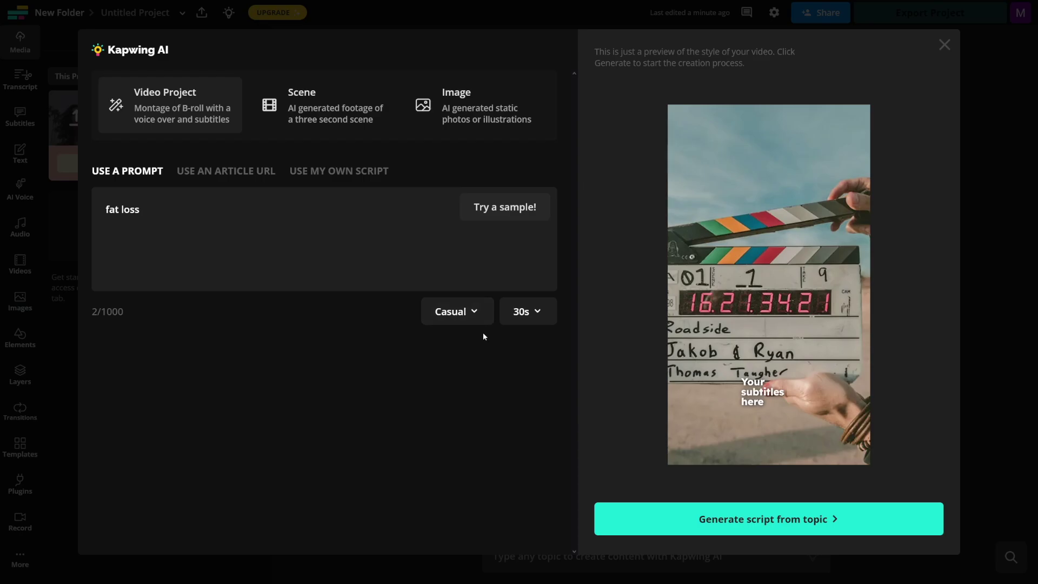
left_click(787, 519)
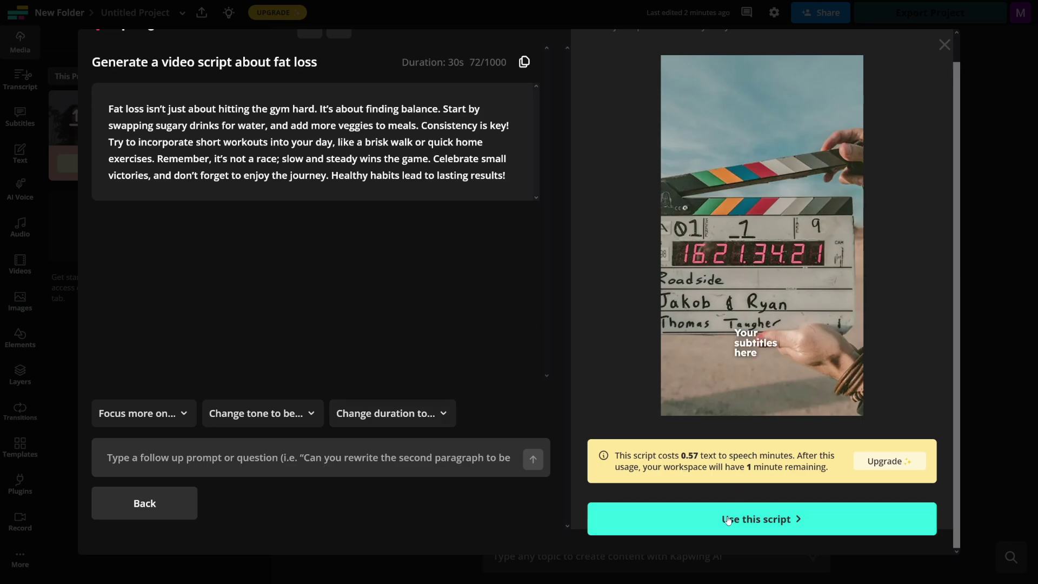
left_click(812, 526)
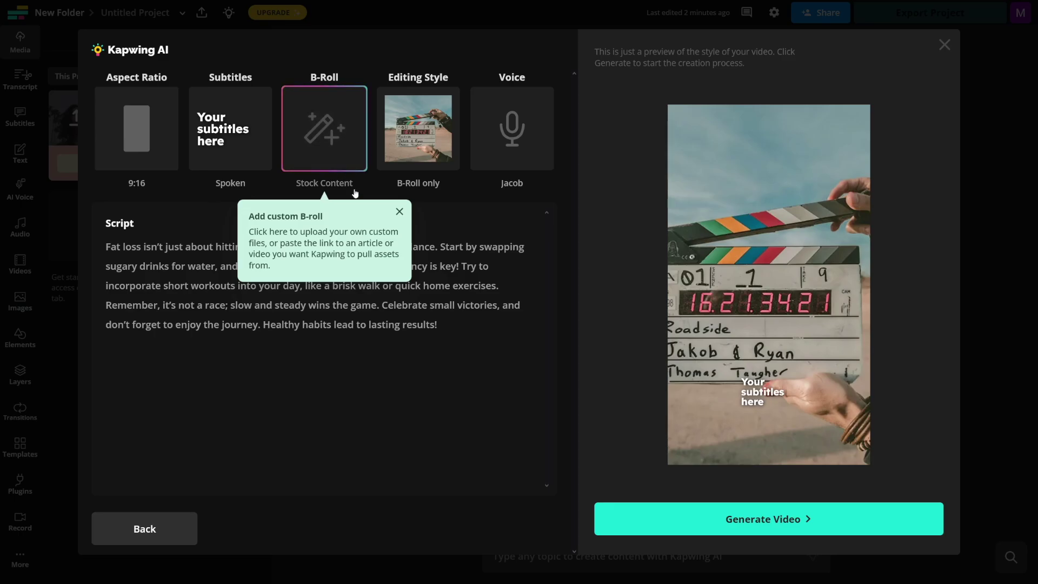
Dismiss the B-roll tip and preview the Mark voice, keeping Jacob after the upgrade prompt
left_click(399, 212)
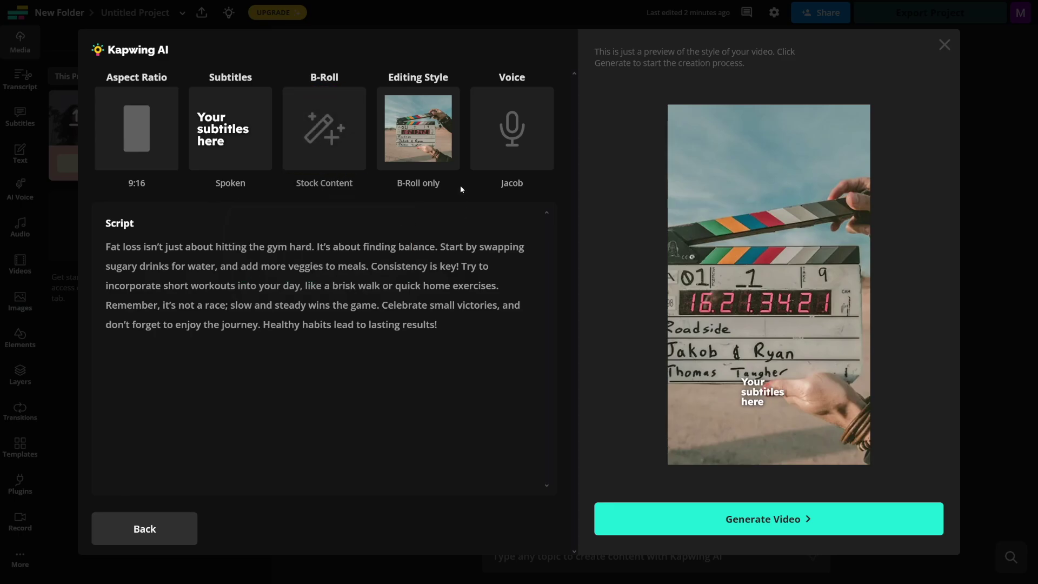
left_click(522, 127)
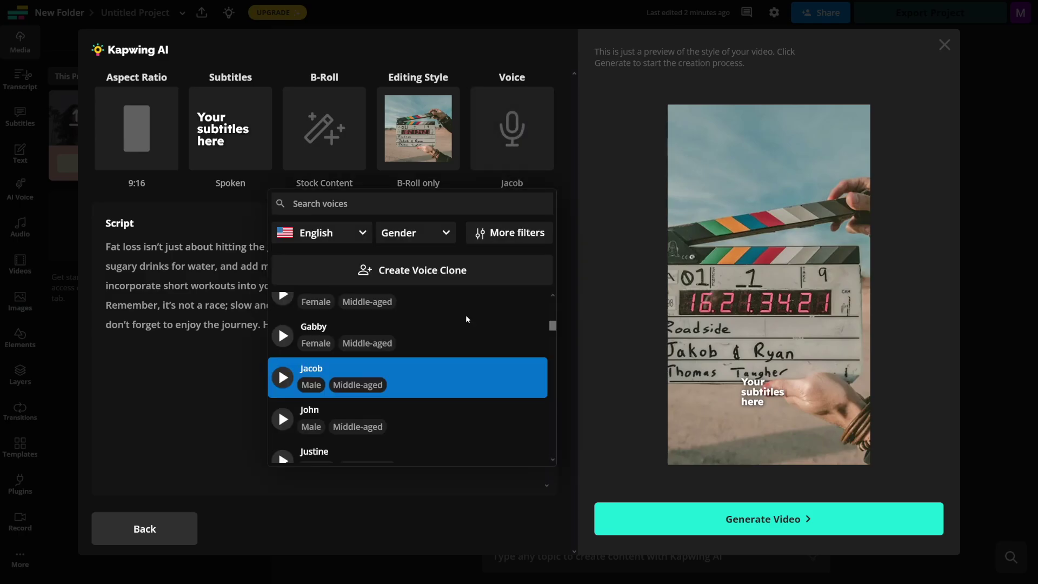
scroll(445, 331, "down", 1)
scroll(443, 331, "up", 5)
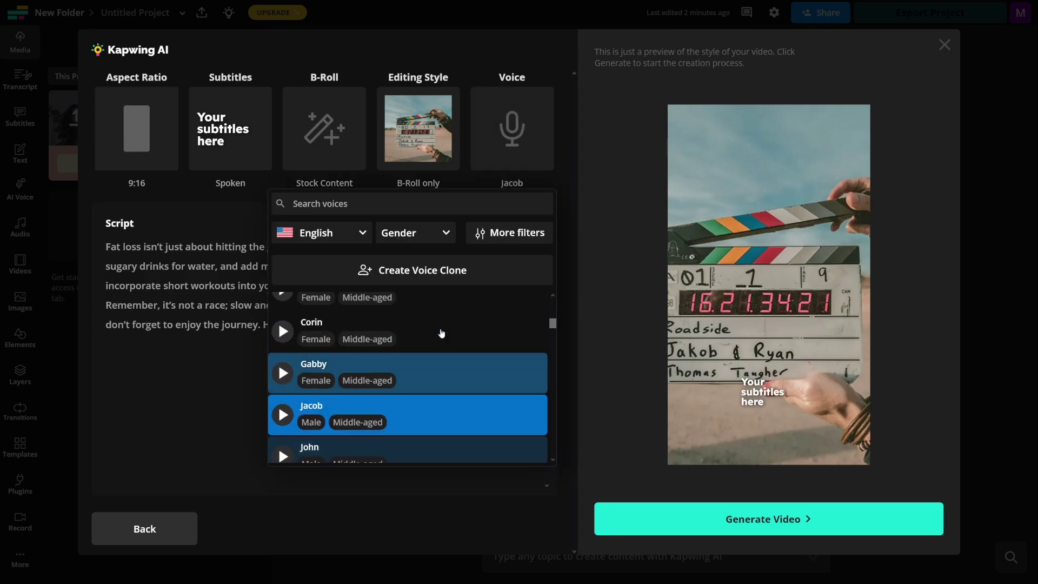
scroll(443, 331, "down", 2)
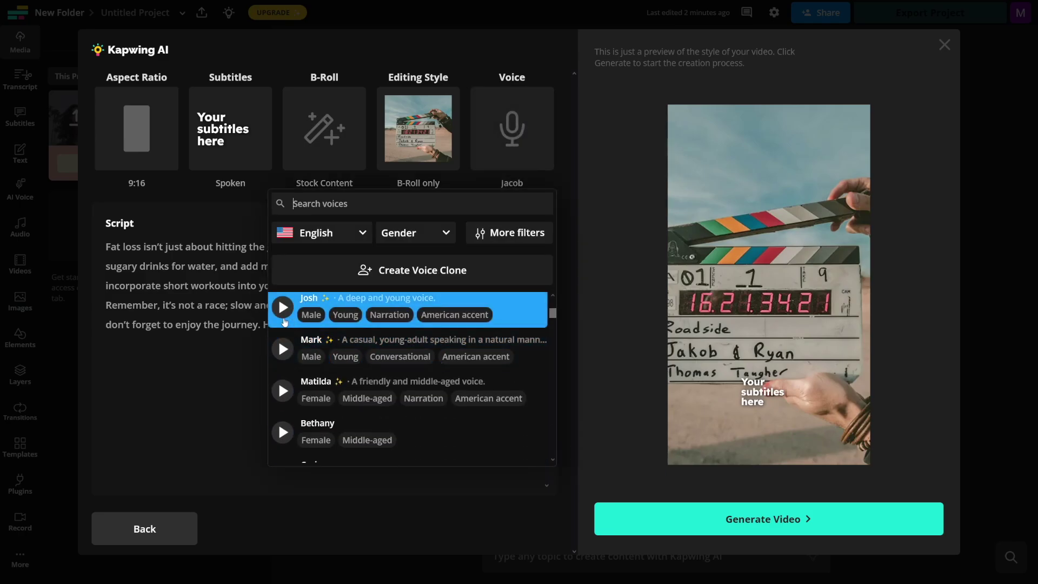
left_click(283, 349)
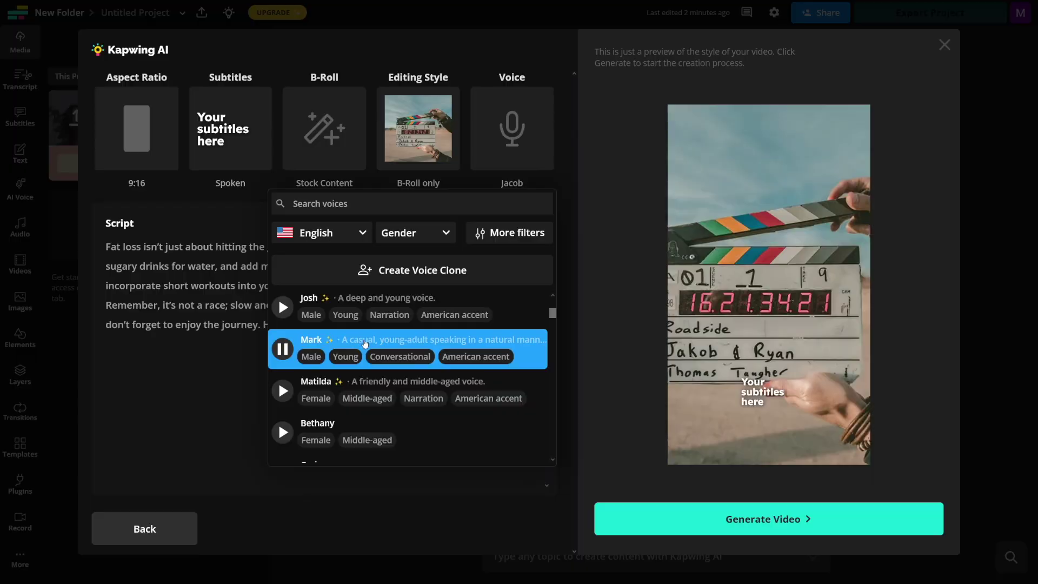
left_click(377, 339)
left_click(852, 82)
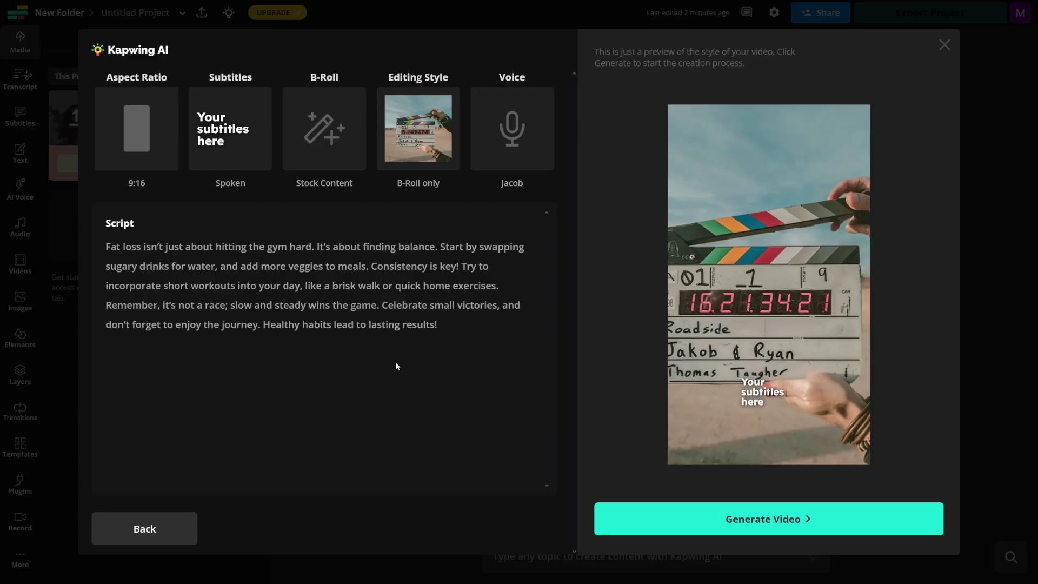
Apply the Zap subtitle style and generate the video
left_click(237, 125)
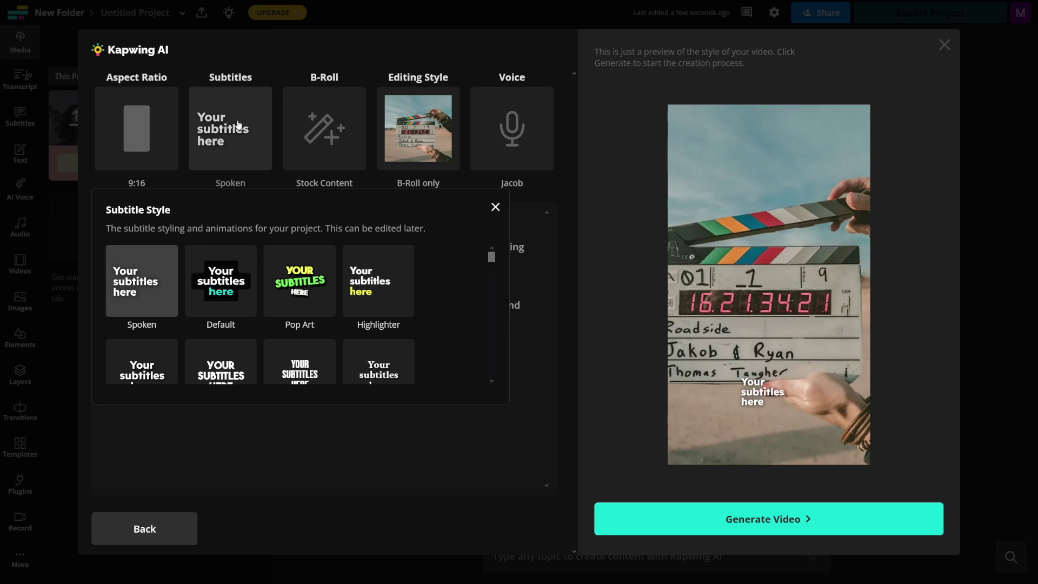
scroll(389, 295, "down", 2)
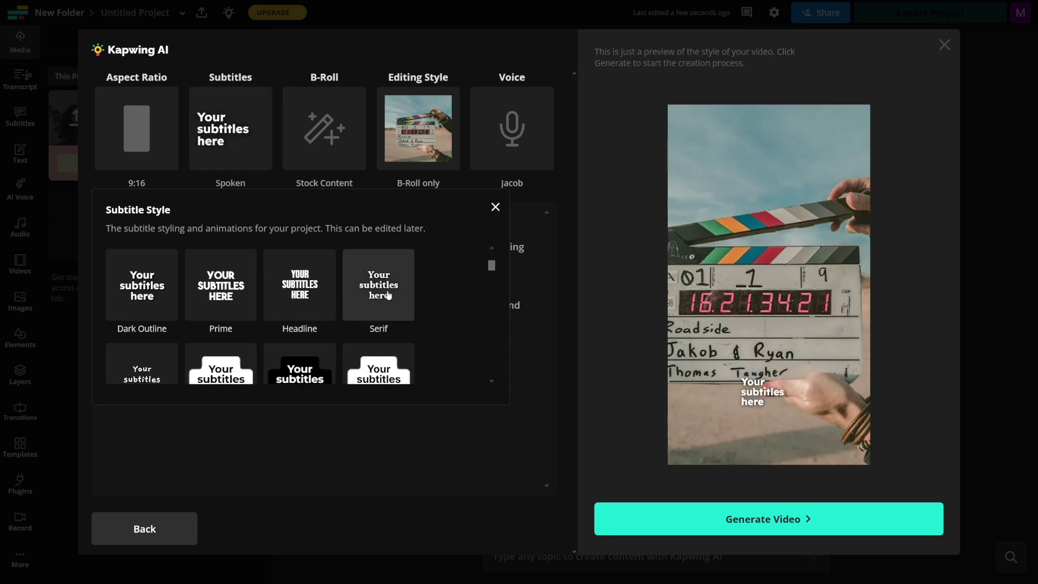
scroll(388, 295, "down", 4)
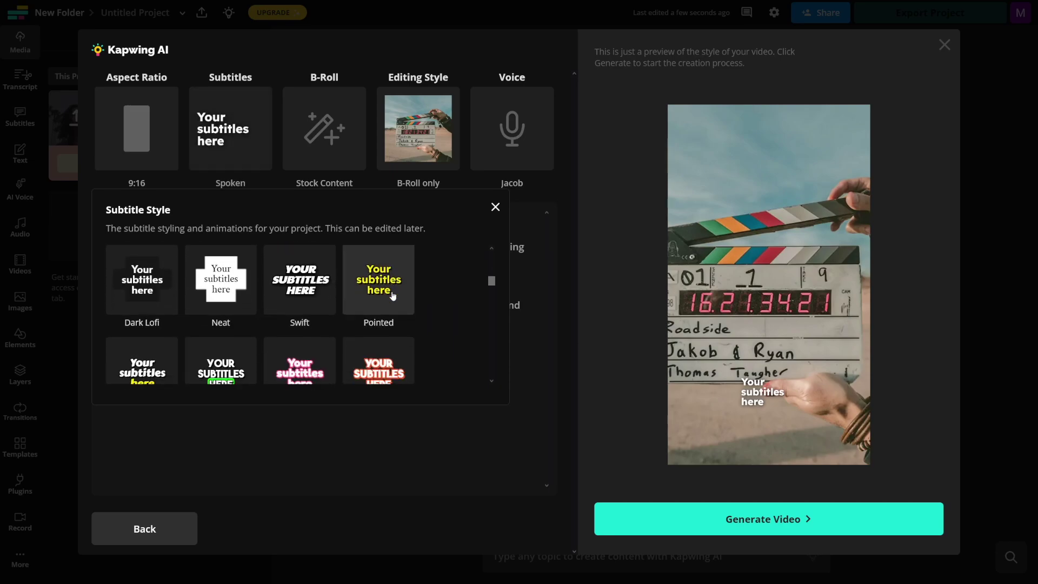
scroll(392, 295, "down", 3)
scroll(392, 295, "down", 8)
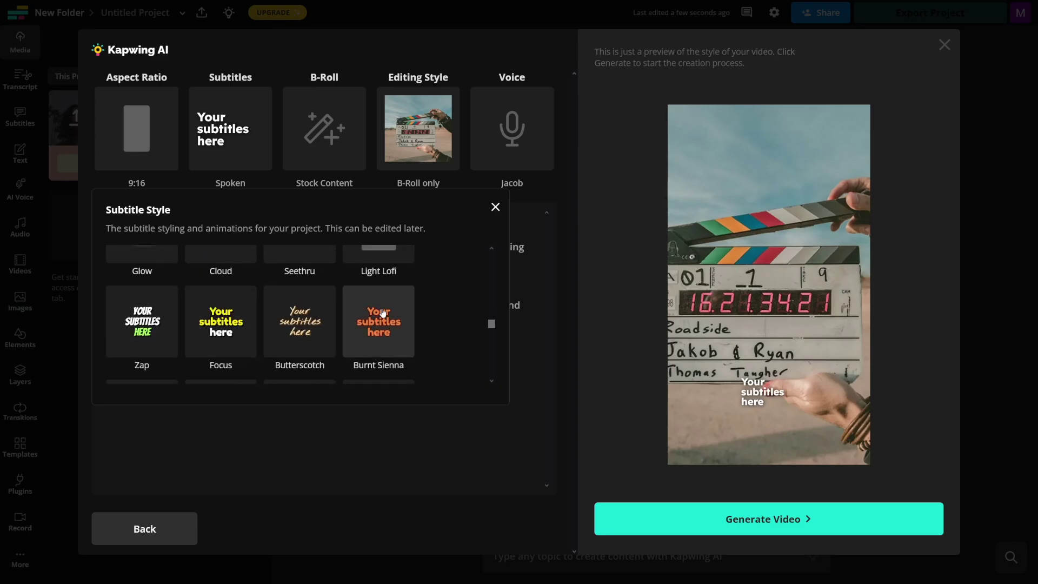
left_click(141, 322)
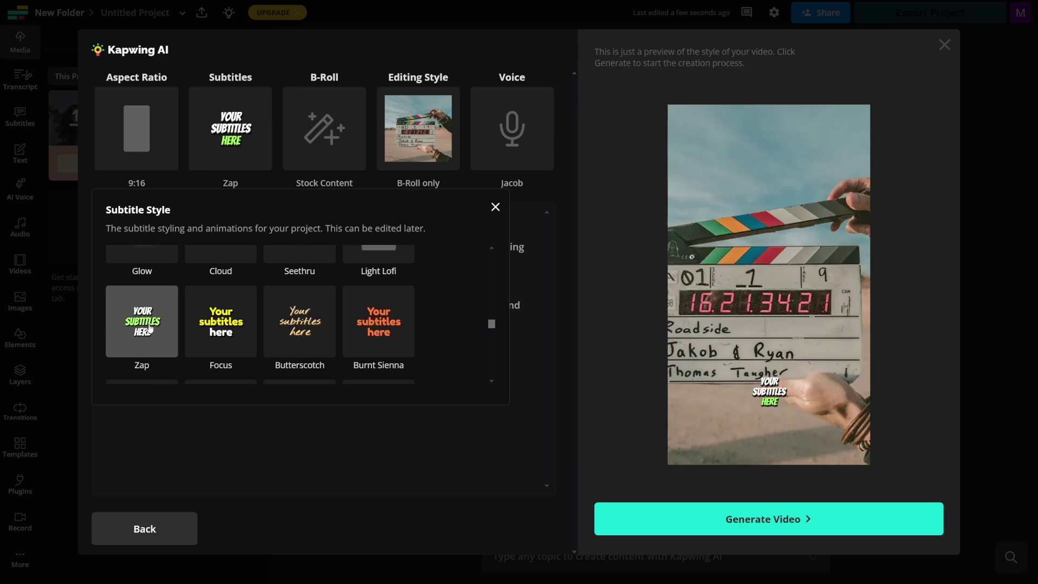
left_click(335, 414)
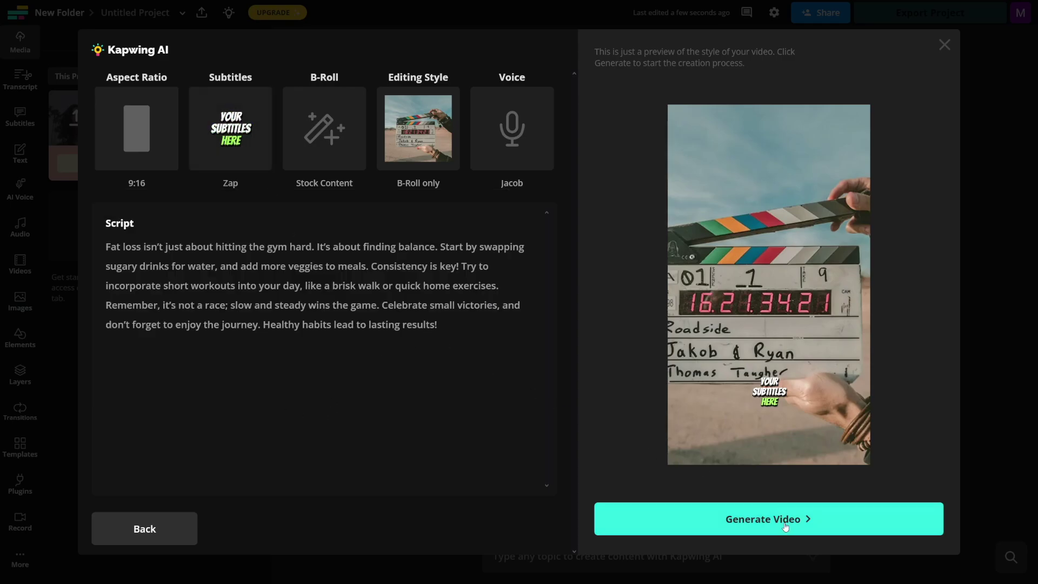
left_click(811, 522)
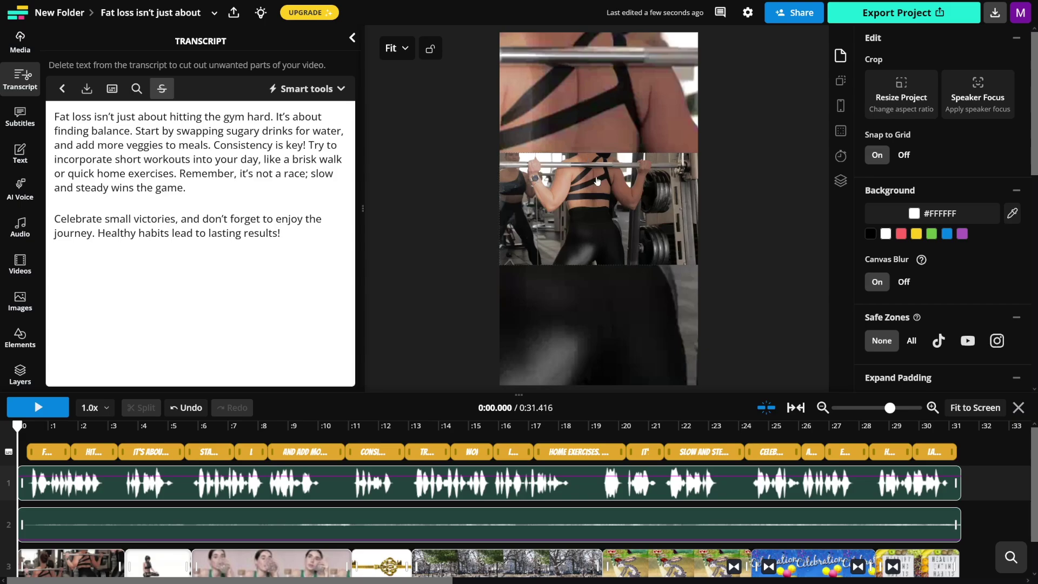
Play the video to about 0:17, then jump to the 'Consistency is key' clip at 0:11
scroll(330, 497, "down", 1)
scroll(329, 497, "up", 1)
key("space")
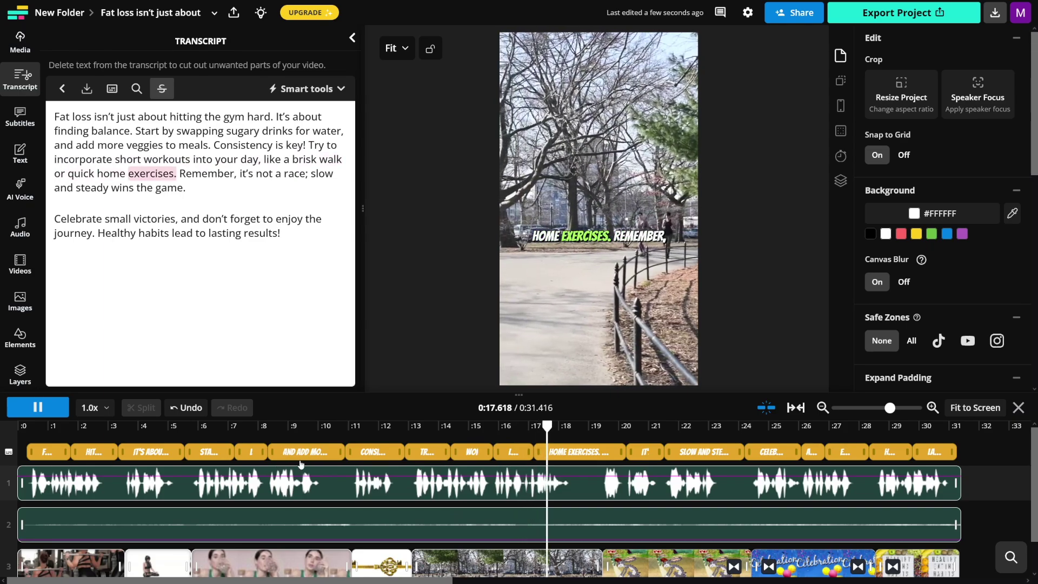
key("space")
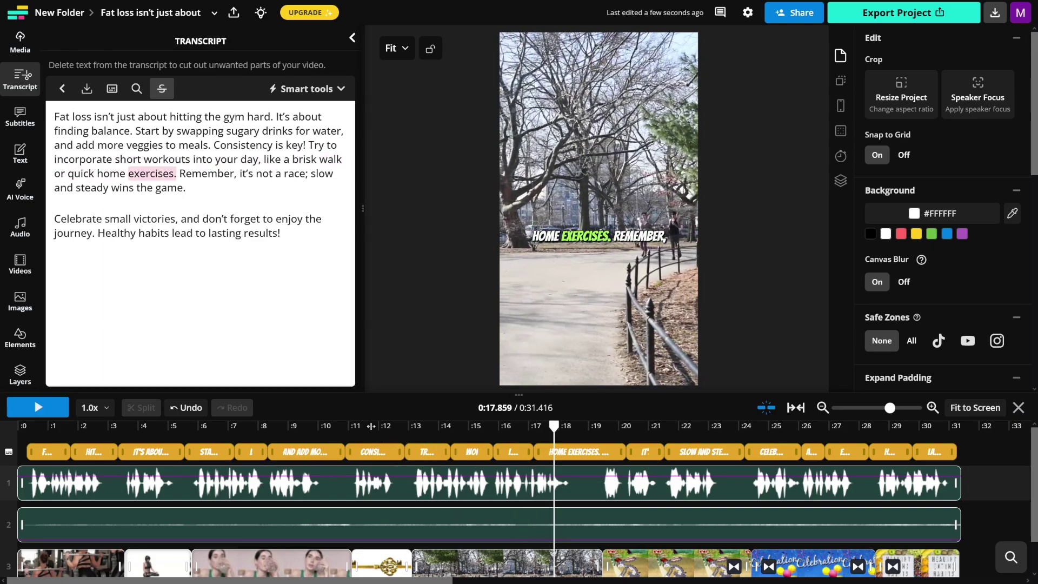
left_click(371, 426)
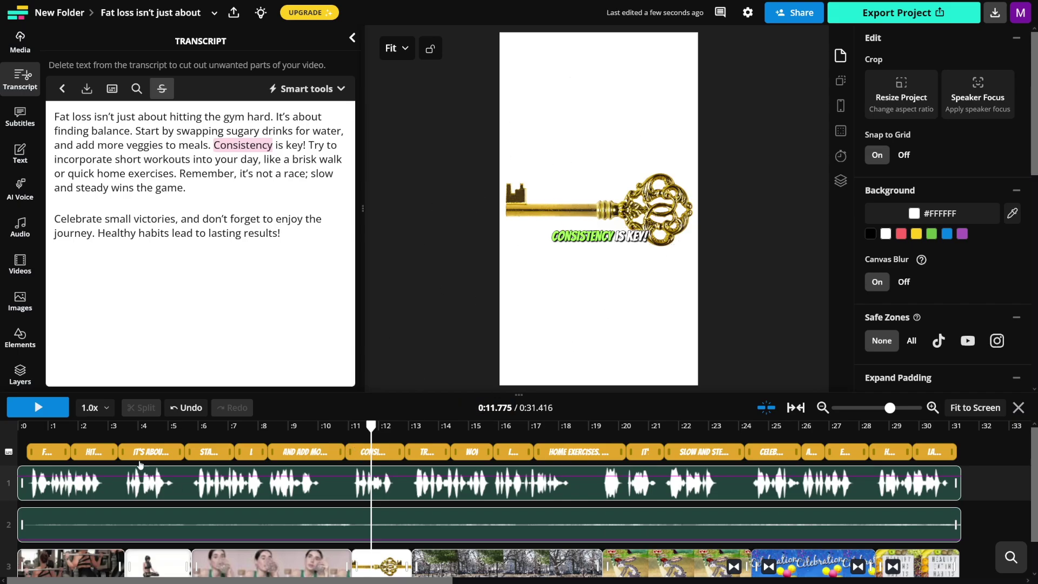
Find the 'finding balance' line near 0:04 and select the yoga clip beneath it
left_click(151, 427)
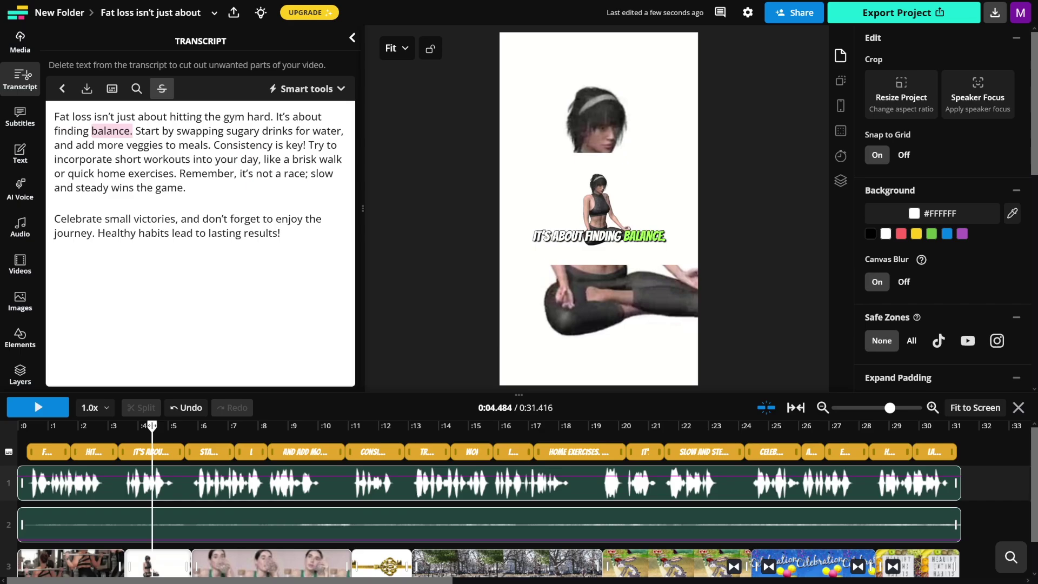
left_click_drag(152, 427, 145, 427)
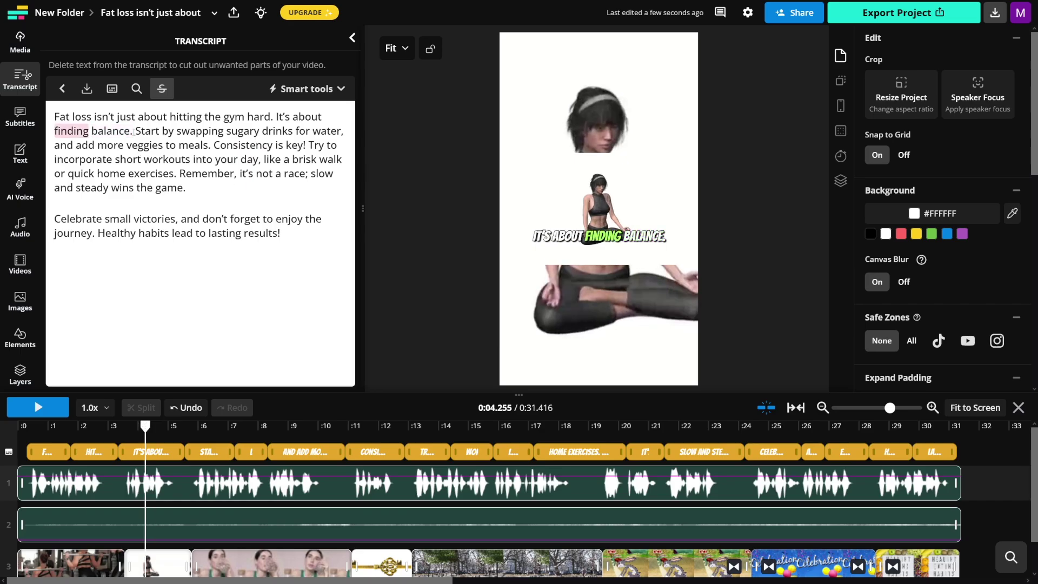
left_click_drag(134, 131, 277, 117)
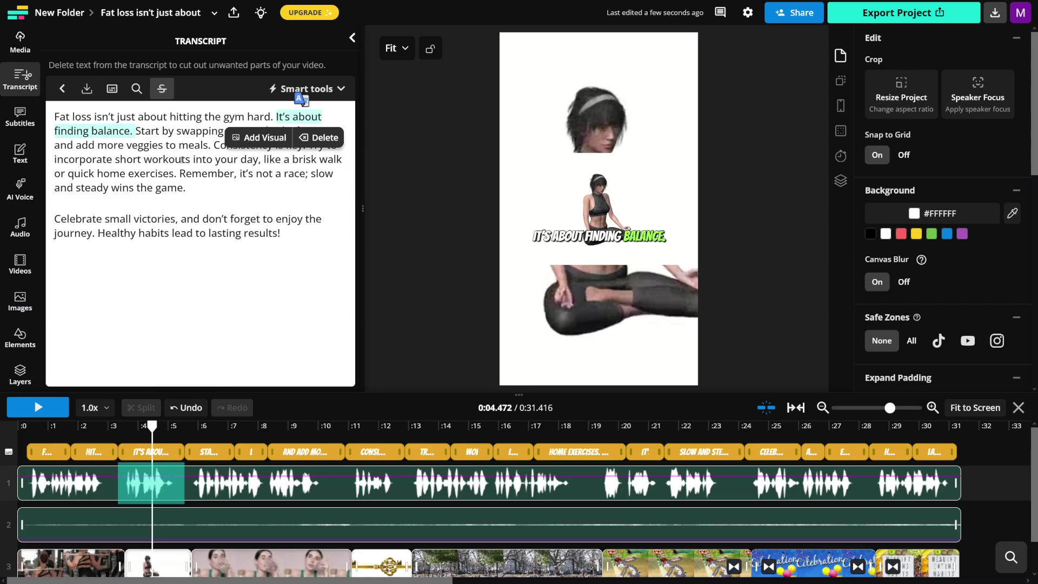
double_click(184, 156)
double_click(170, 187)
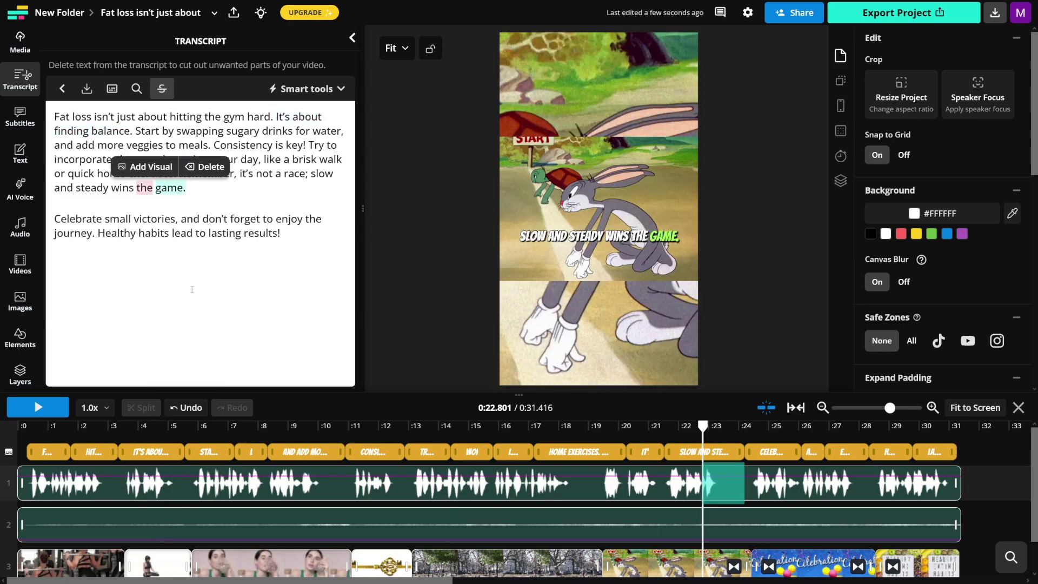
scroll(157, 477, "down", 2)
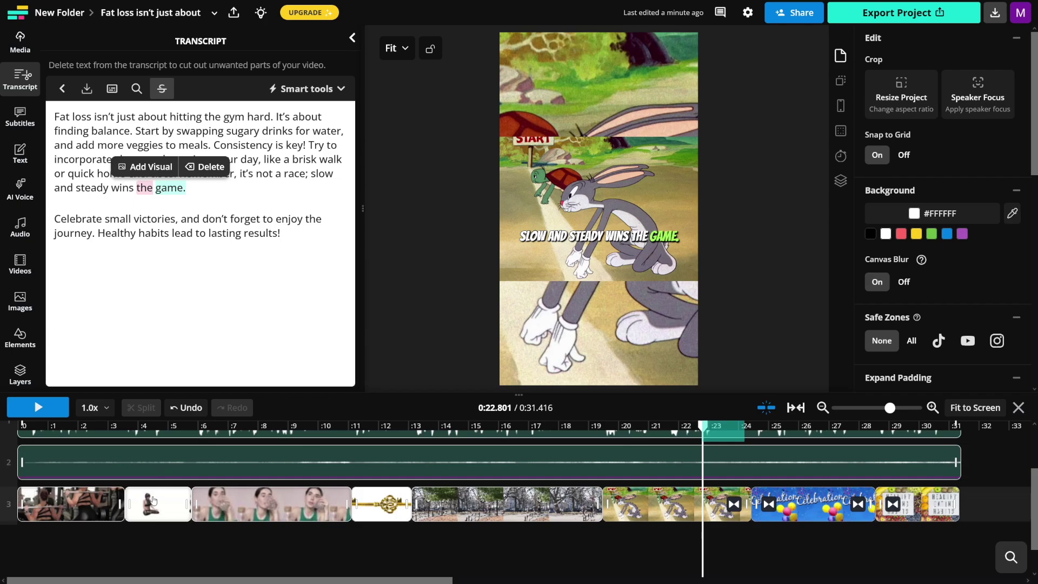
left_click(162, 505)
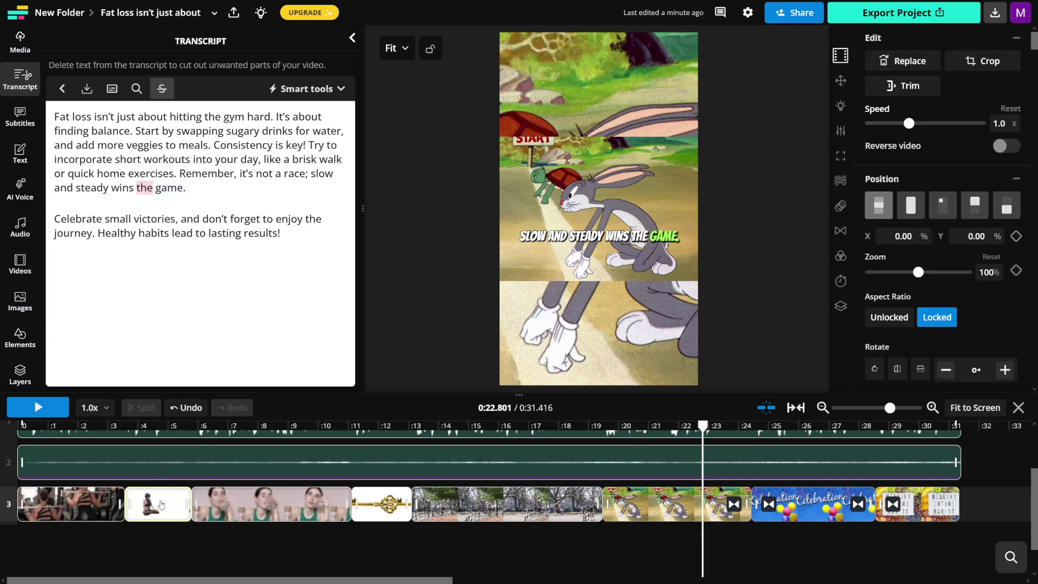
left_click(161, 433)
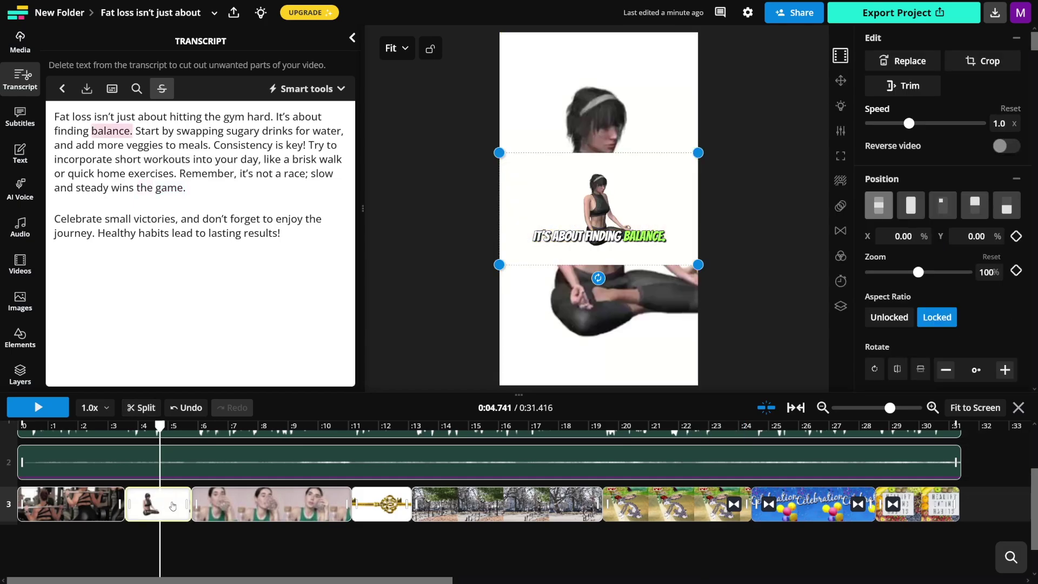
Replace the yoga clip with the stacked-stones waterfall stock clip
right_click(173, 506)
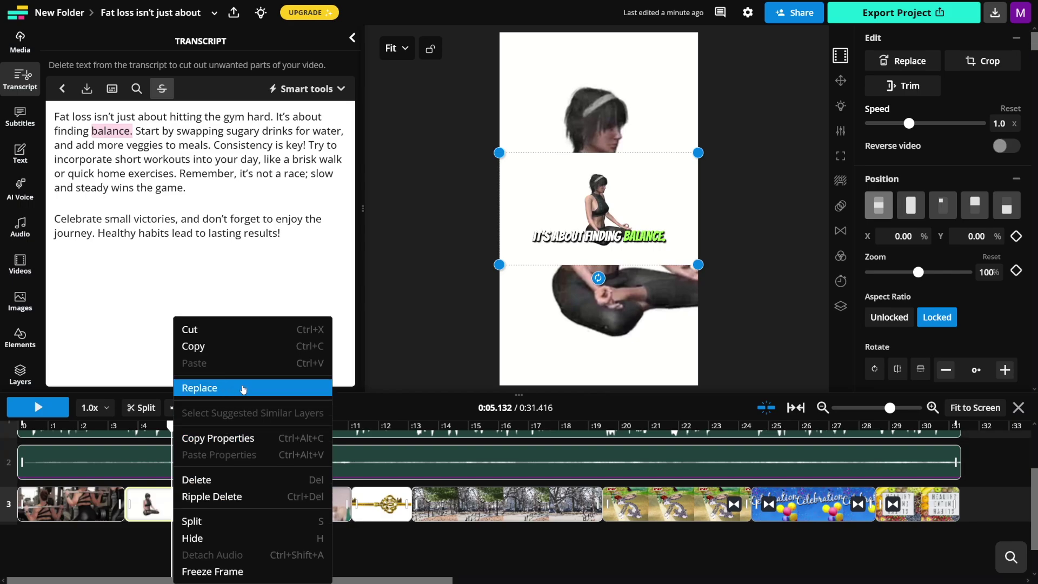
left_click(244, 389)
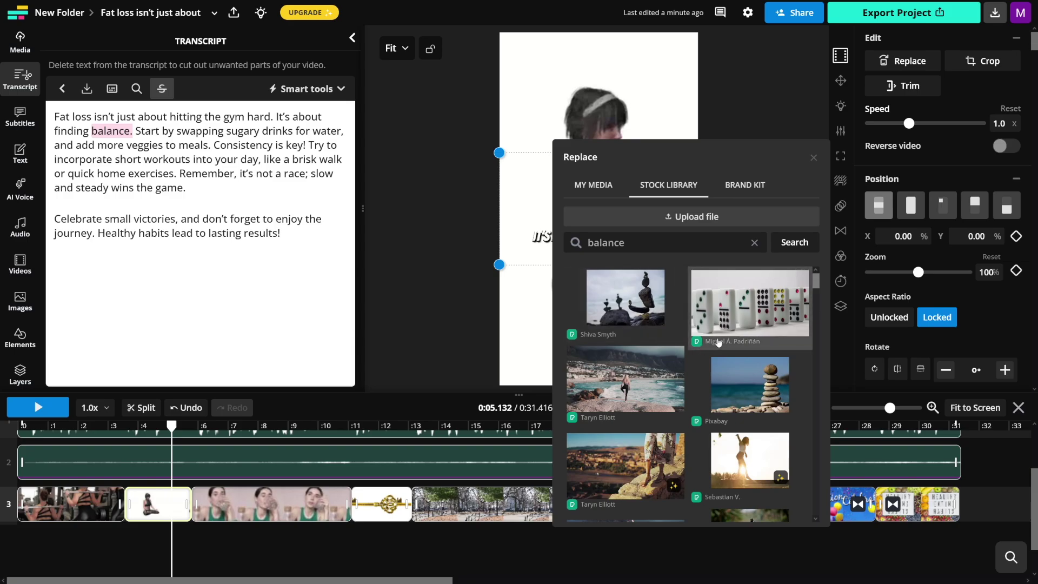
scroll(720, 339, "down", 10)
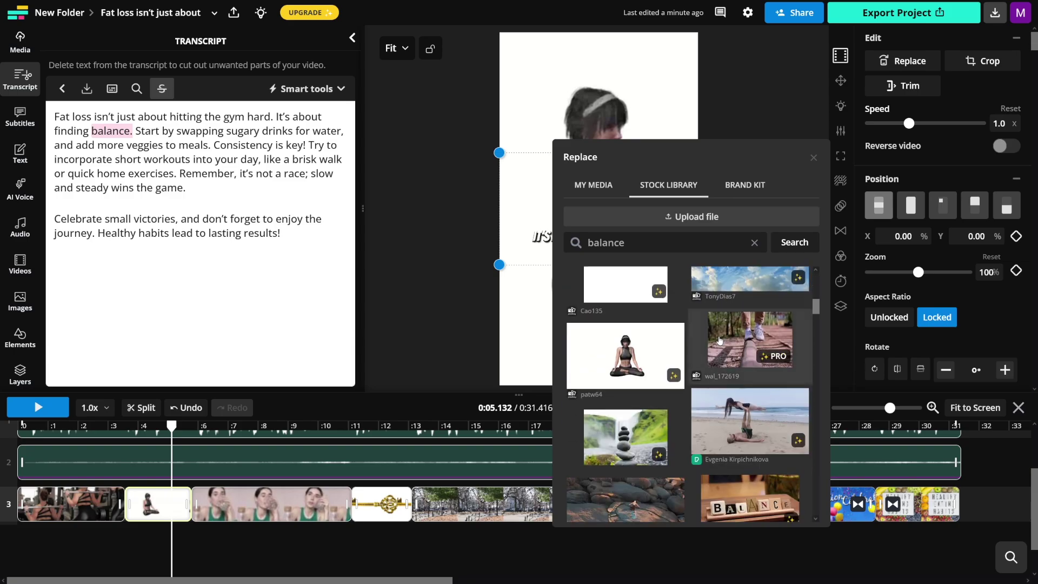
scroll(720, 340, "down", 2)
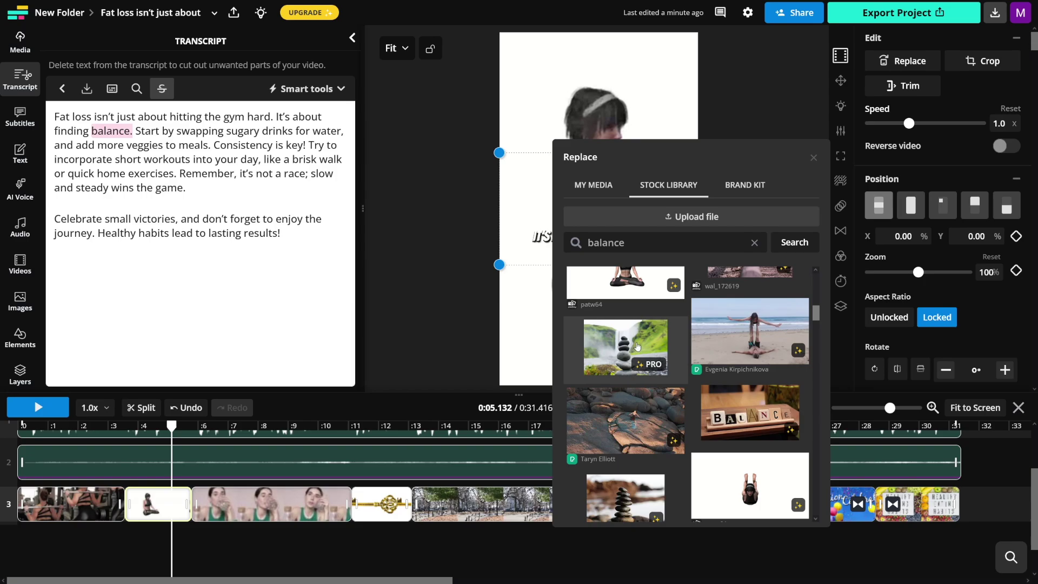
left_click(638, 347)
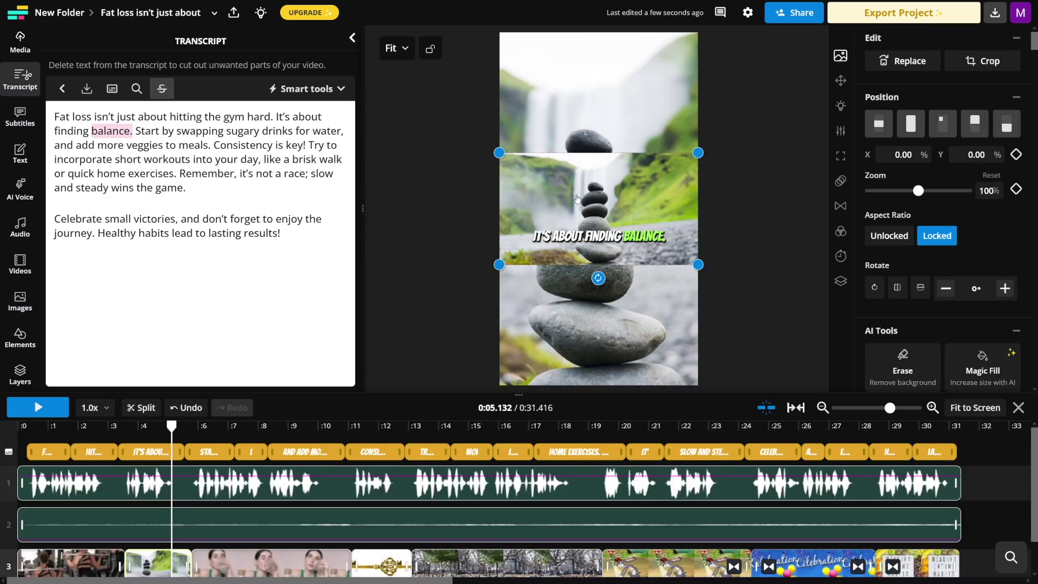
Enlarge the stones clip to 200%, centre it, and check the cut near 0:03.769
left_click_drag(918, 192, 973, 195)
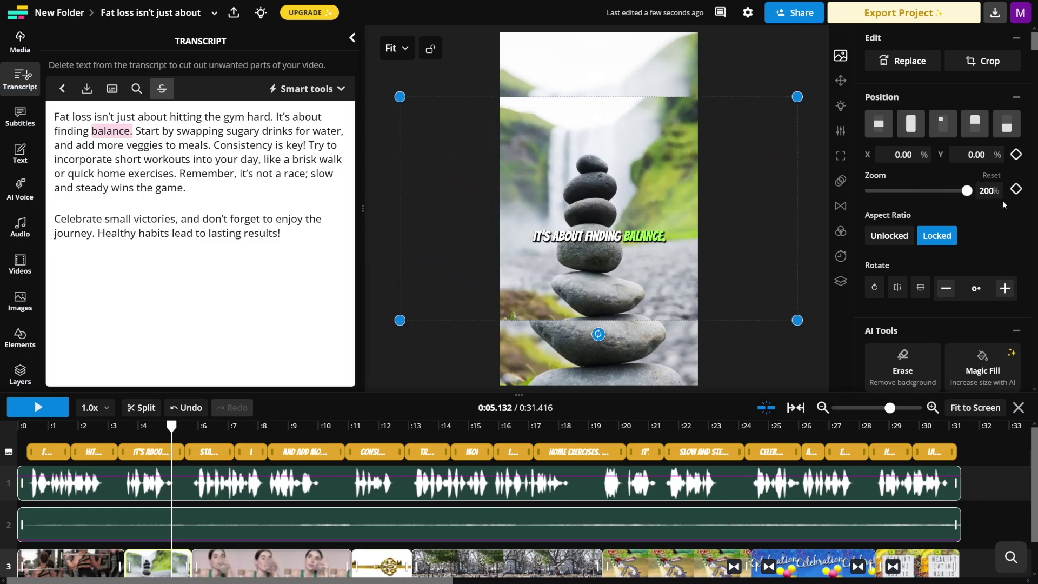
left_click_drag(761, 287, 892, 392)
left_click_drag(408, 103, 291, 4)
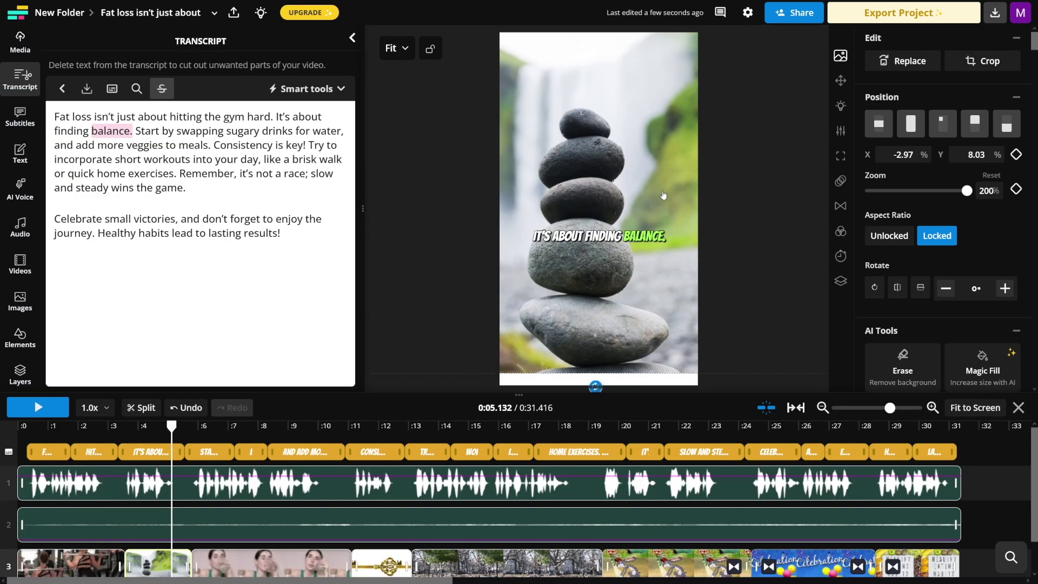
mouse_move(665, 206)
left_mouse_down()
mouse_move(664, 238)
mouse_move(671, 211)
left_mouse_up()
left_click(130, 425)
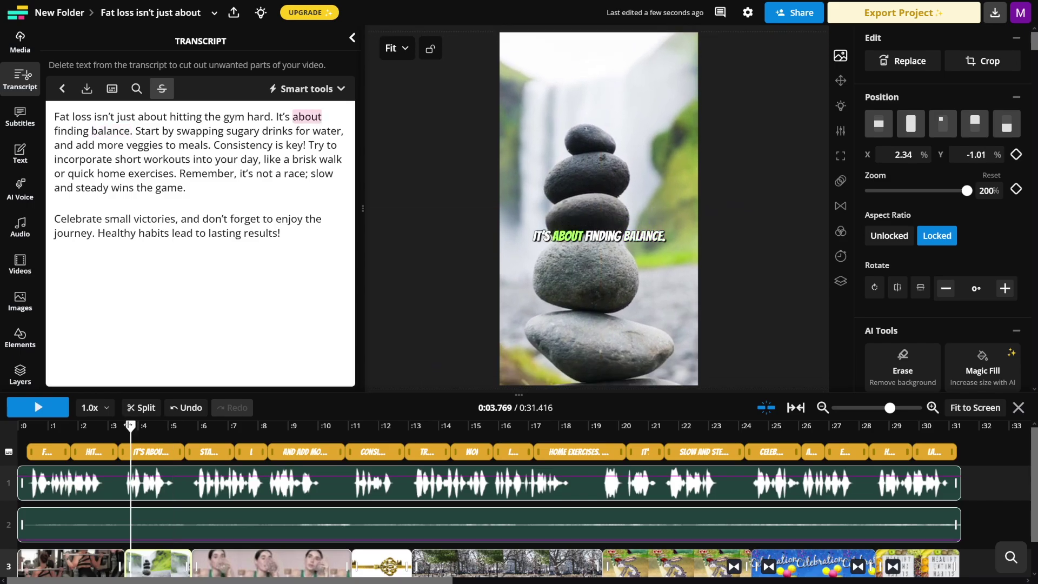
left_click_drag(131, 425, 178, 429)
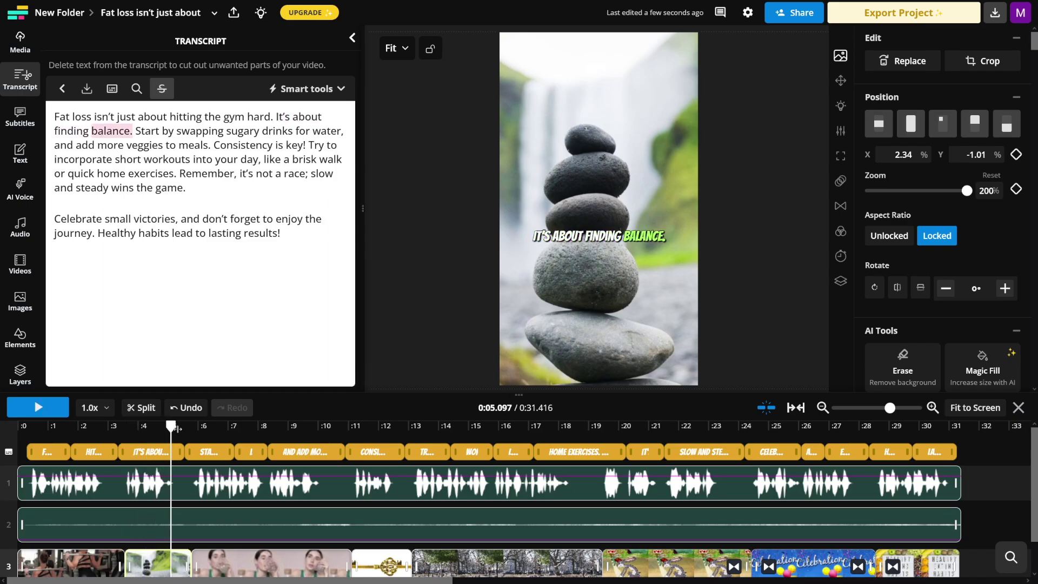
left_click(72, 427)
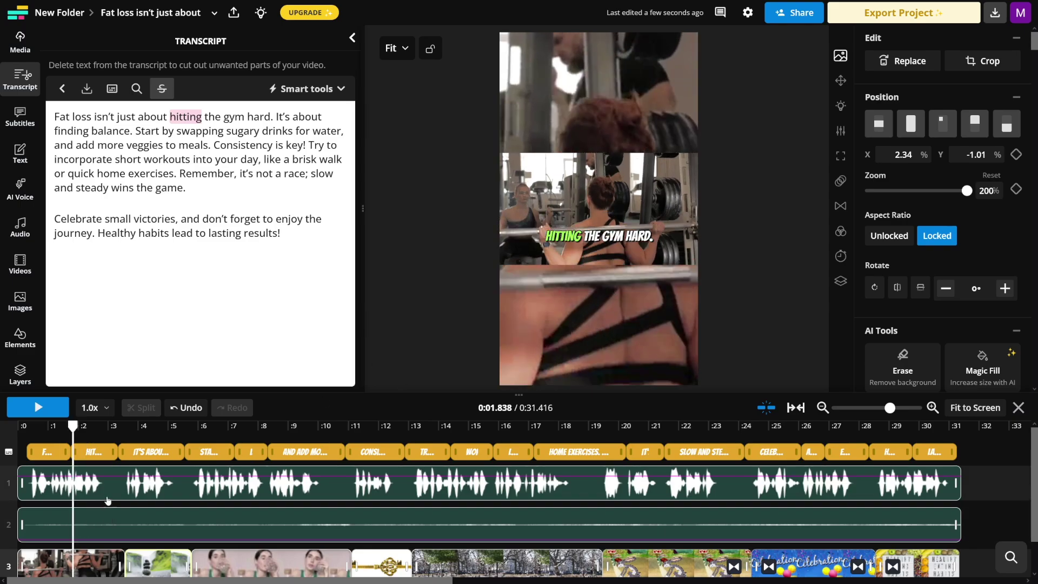
Replace the opening gym clip with the vertical cable-machine gym stock video and preview it
scroll(995, 503, "down", 1)
left_click(82, 531)
right_click(82, 531)
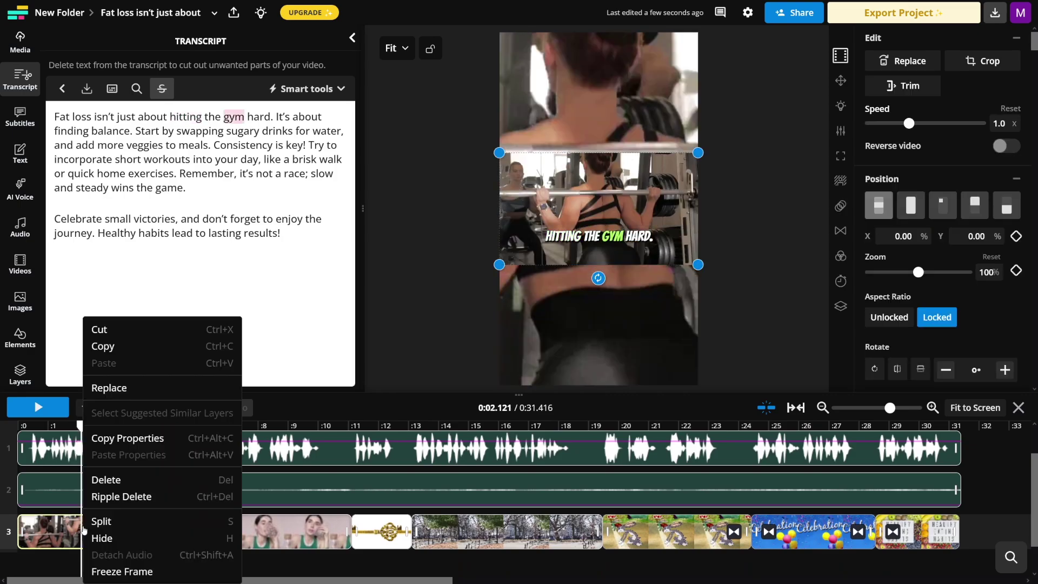
left_click(140, 389)
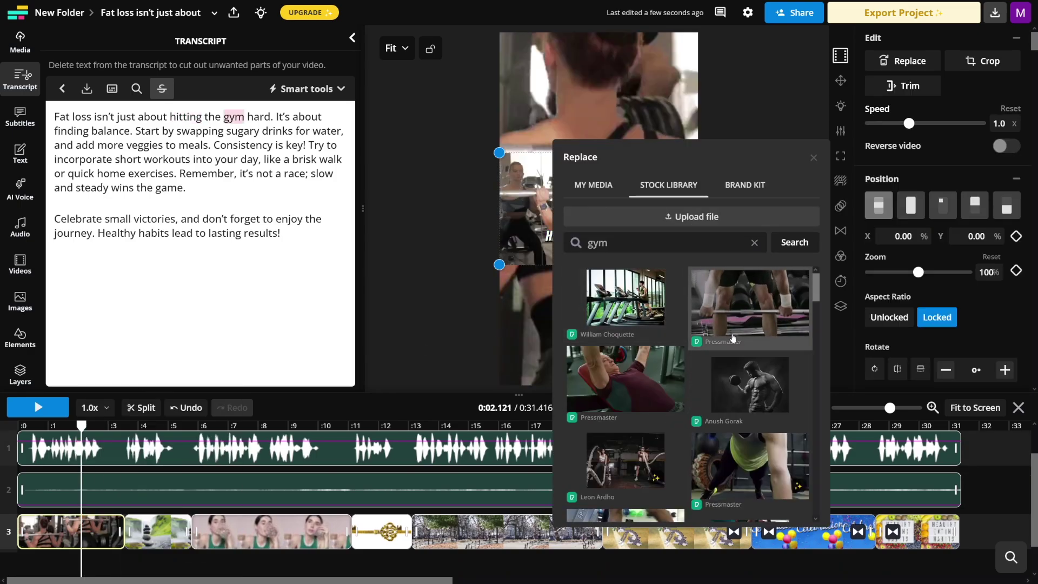
left_click(754, 325)
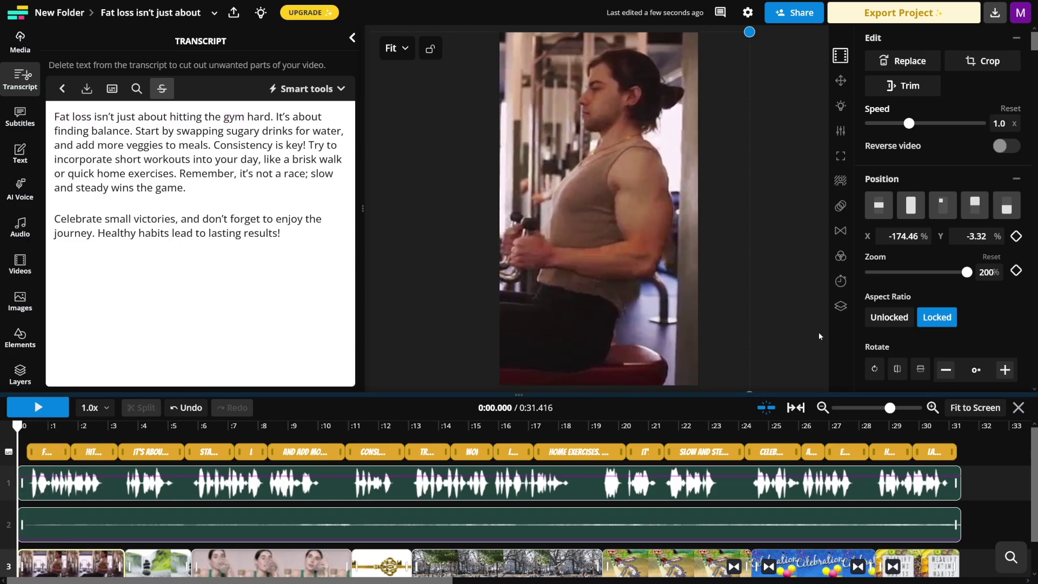
key("space")
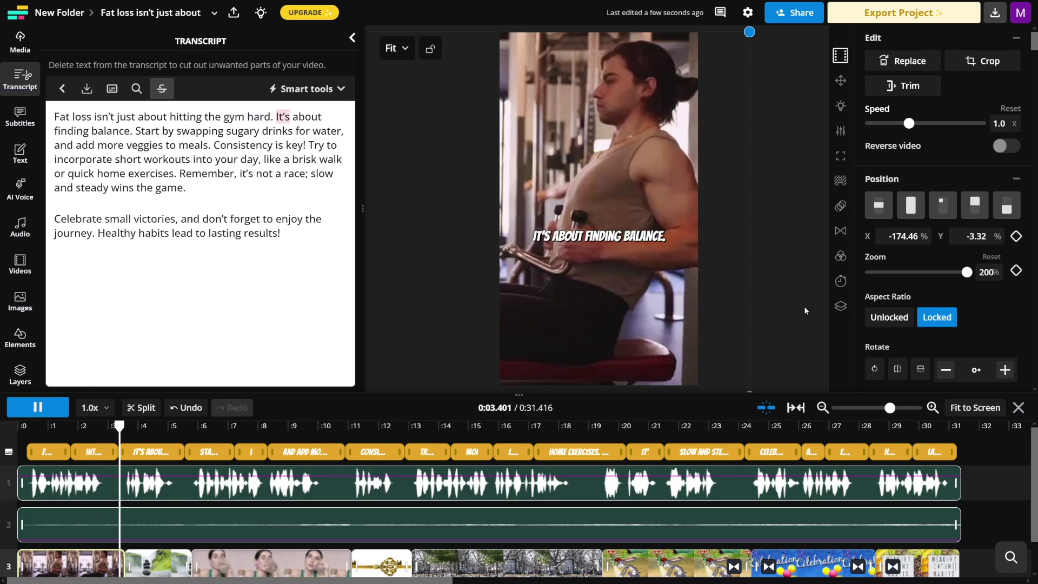
key("space")
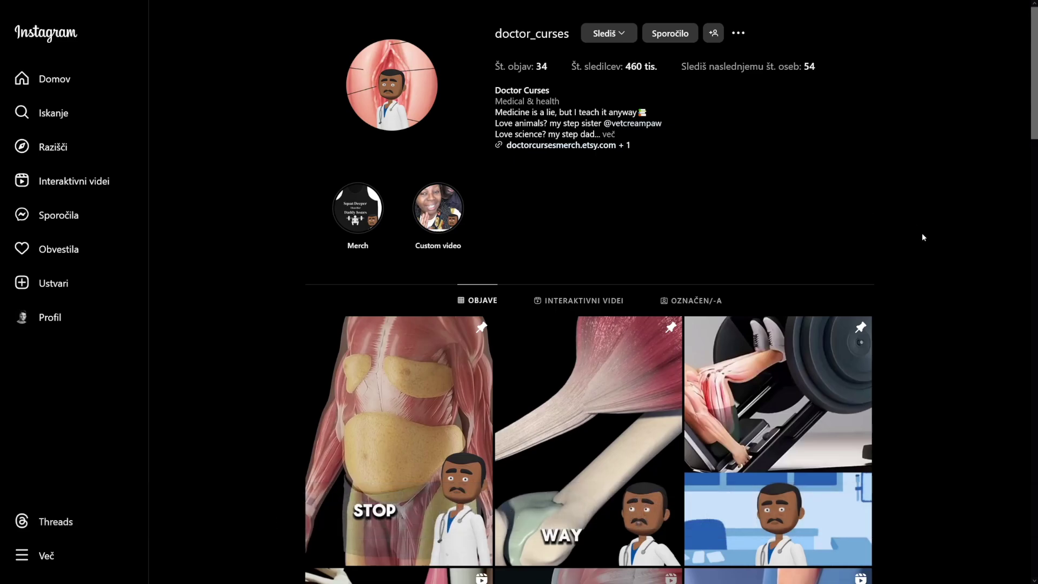
scroll(923, 237, "down", 7)
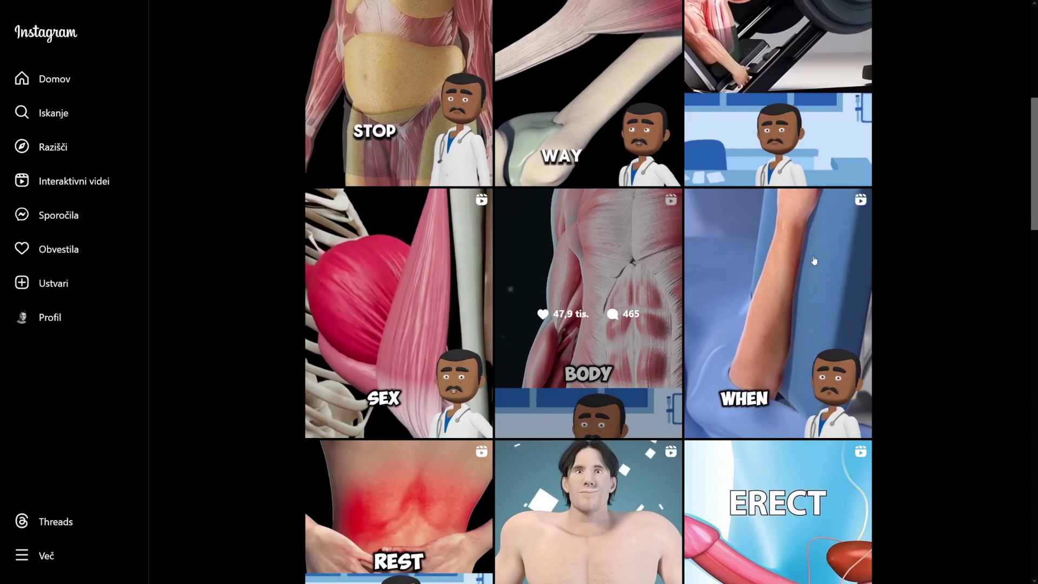
left_click(608, 291)
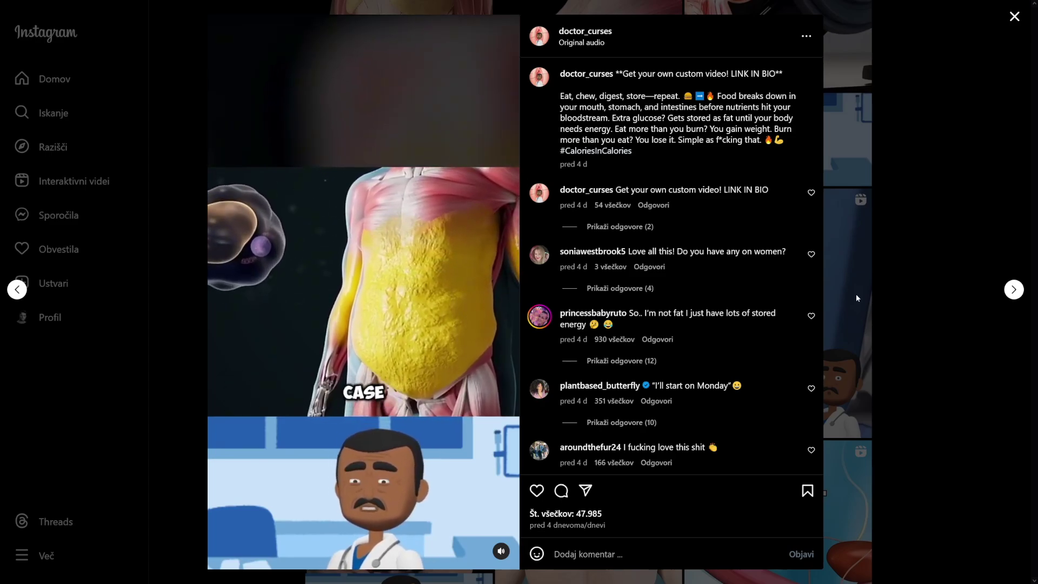
left_click(1016, 19)
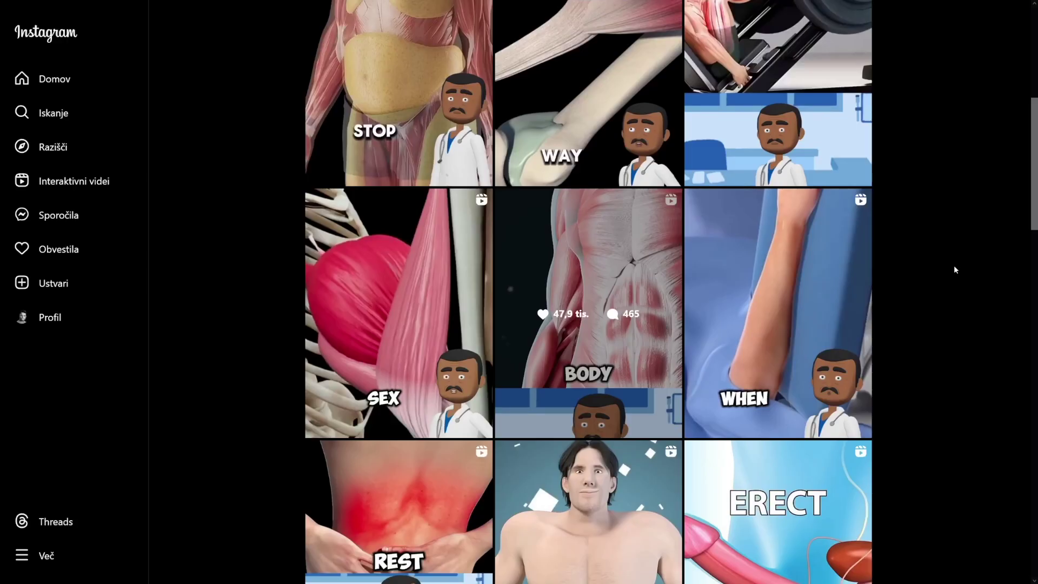
Scroll up and down through the creator's Instagram profile posts before moving on to Fiverr's 'ai video' results
scroll(954, 265, "up", 4)
scroll(954, 272, "up", 3)
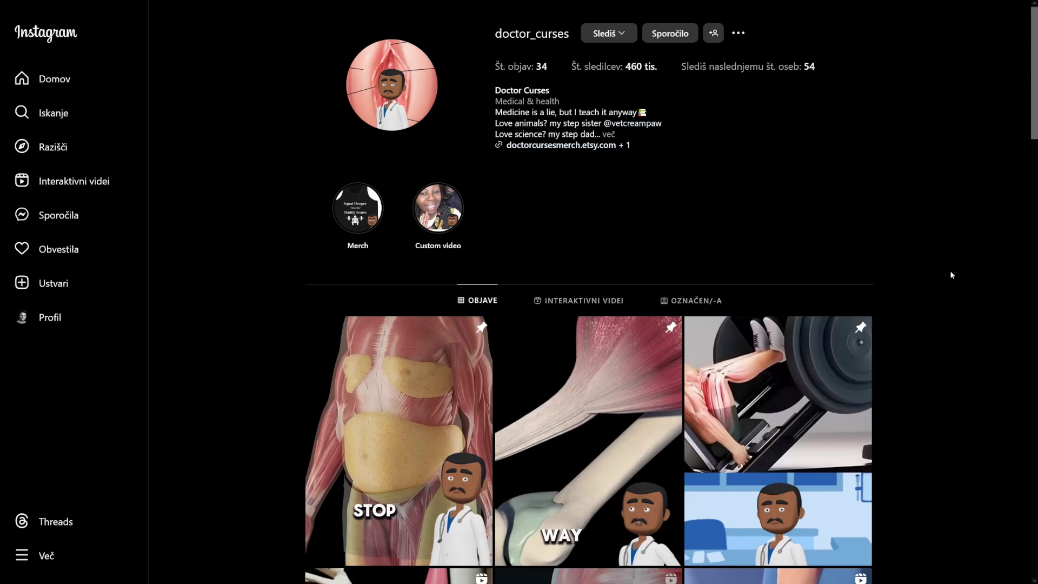
scroll(951, 276, "down", 1)
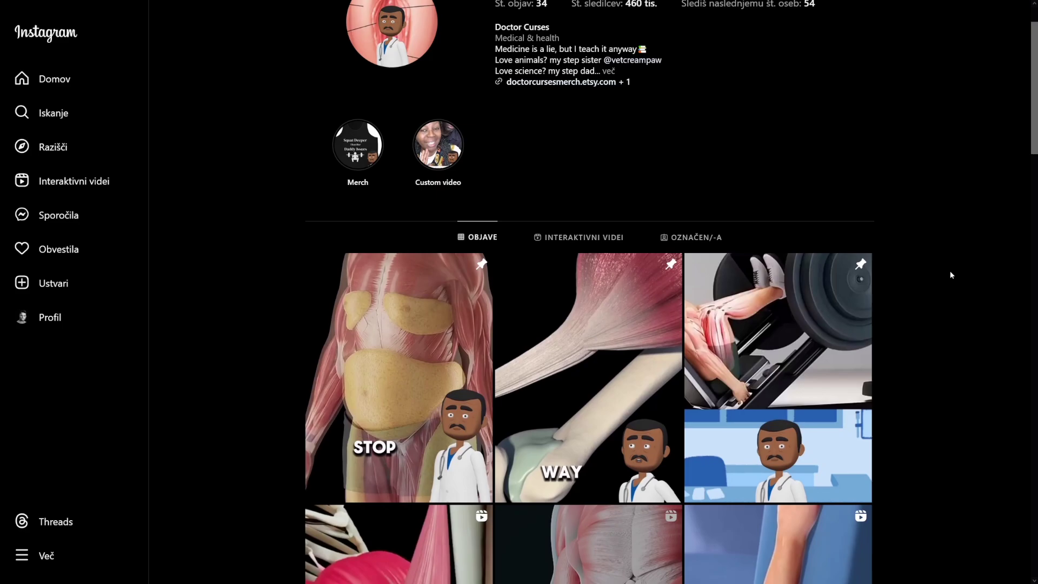
scroll(950, 276, "down", 9)
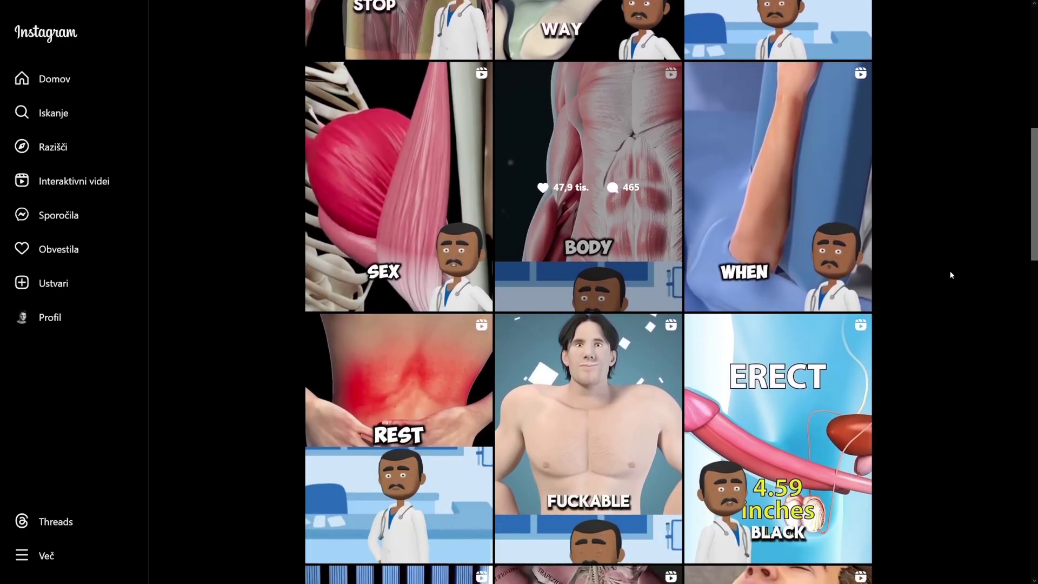
scroll(952, 276, "down", 2)
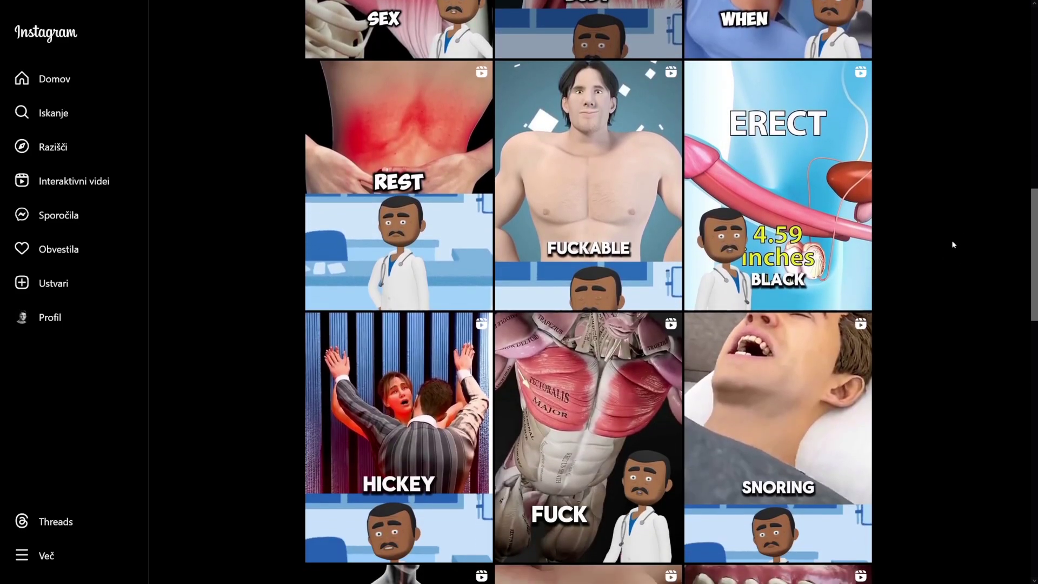
scroll(953, 245, "down", 1)
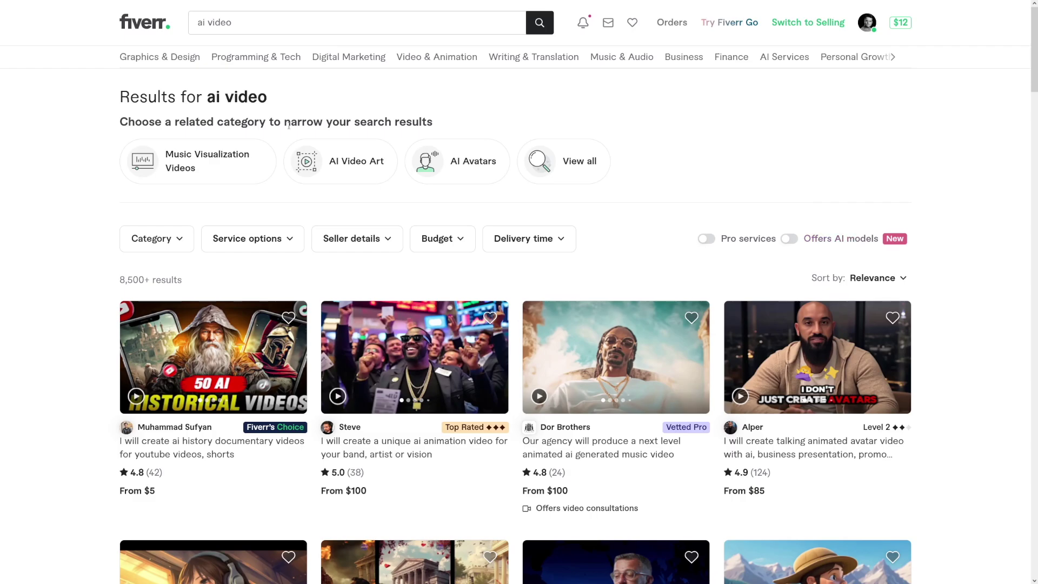
left_click_drag(268, 98, 216, 98)
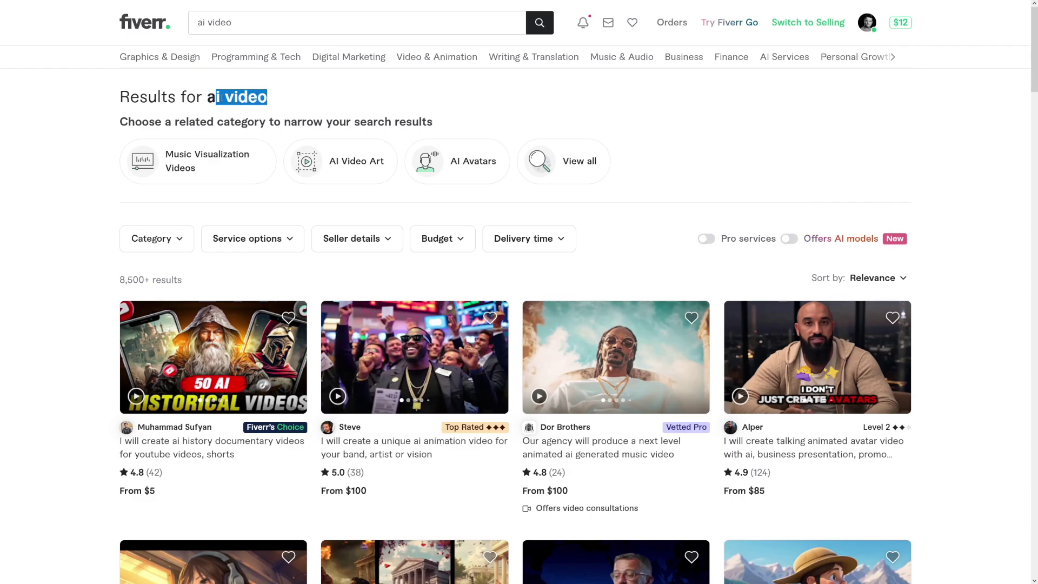
left_click(222, 98)
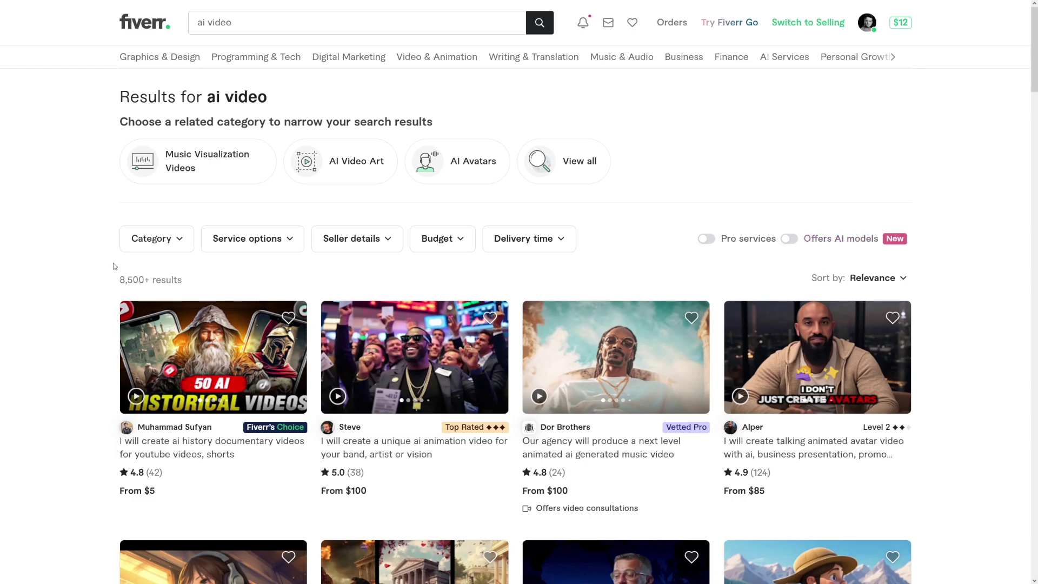
left_click_drag(119, 280, 187, 285)
left_click(116, 288)
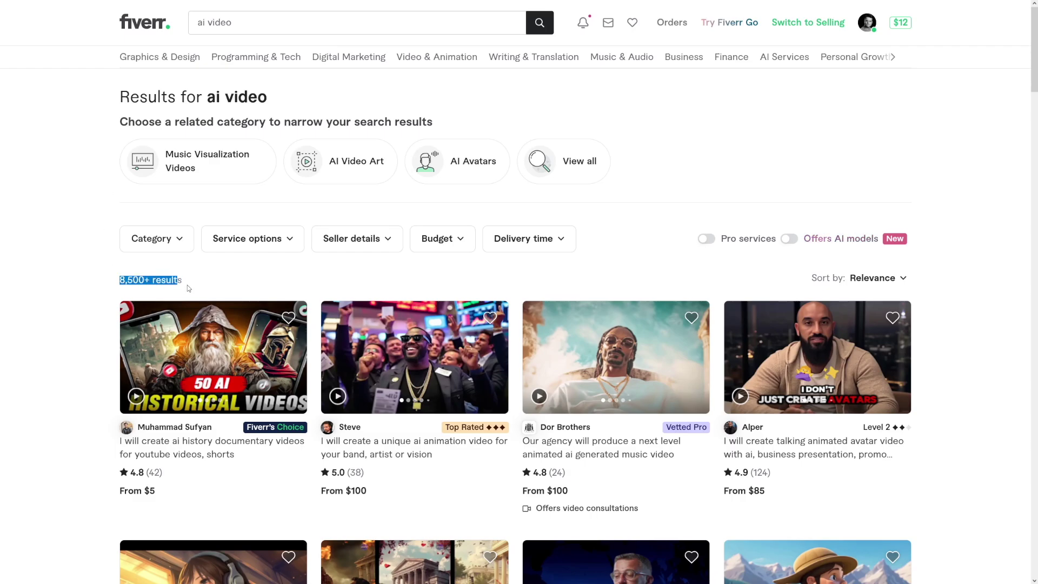